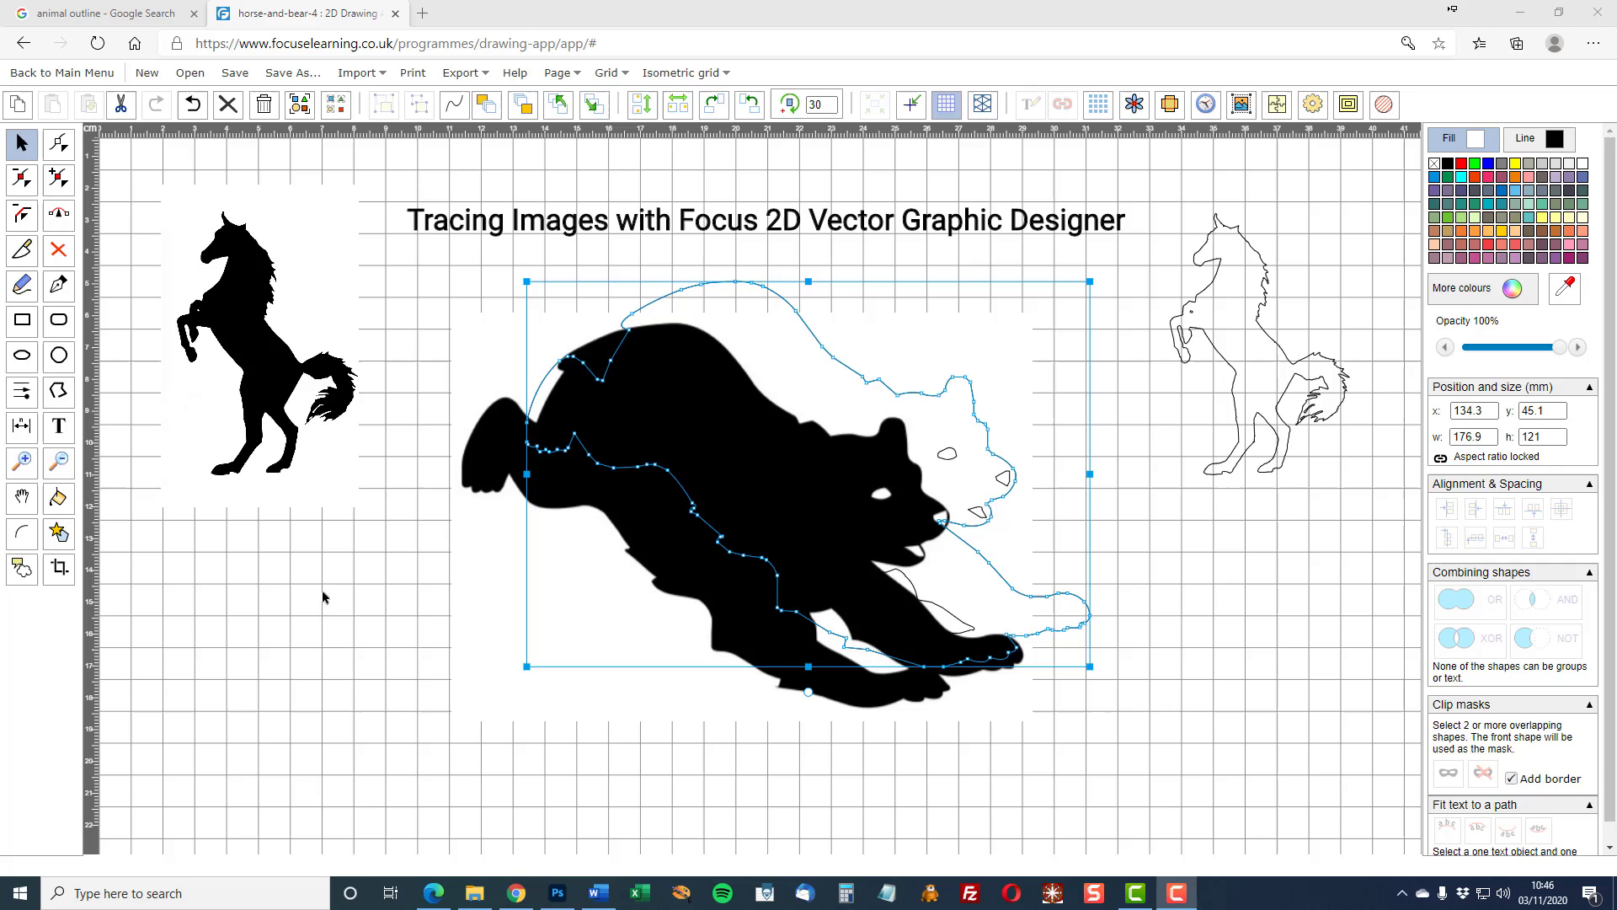
Clear all existing shapes, text and images from the drawing page
{"action": "left_click", "coordinate": [262, 106]}
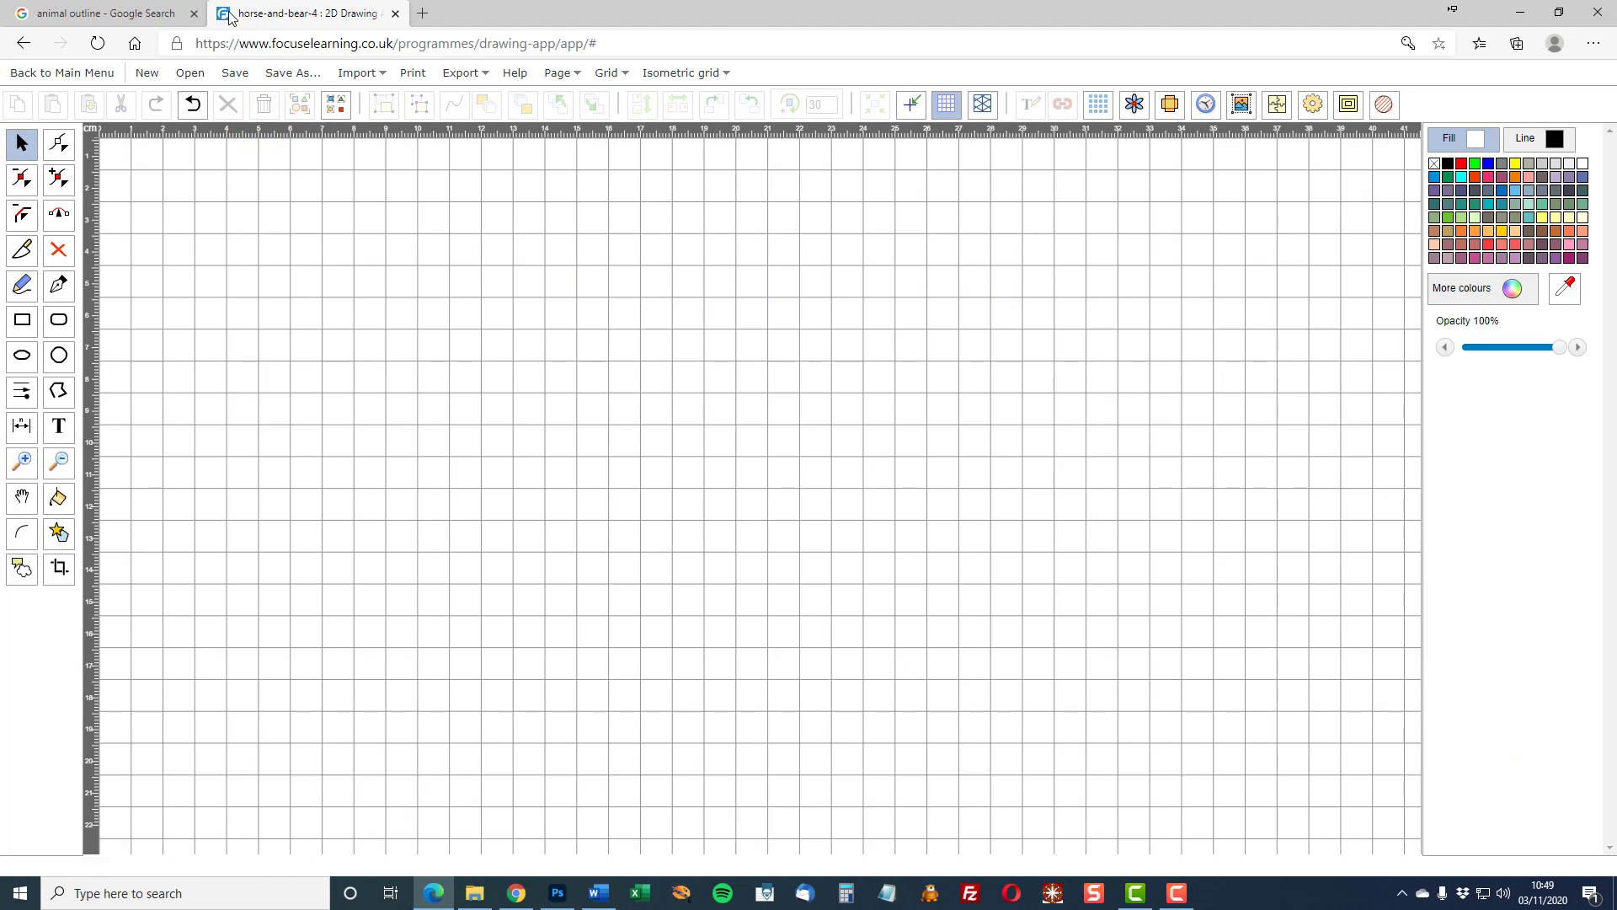
{"action": "left_click", "coordinate": [115, 19]}
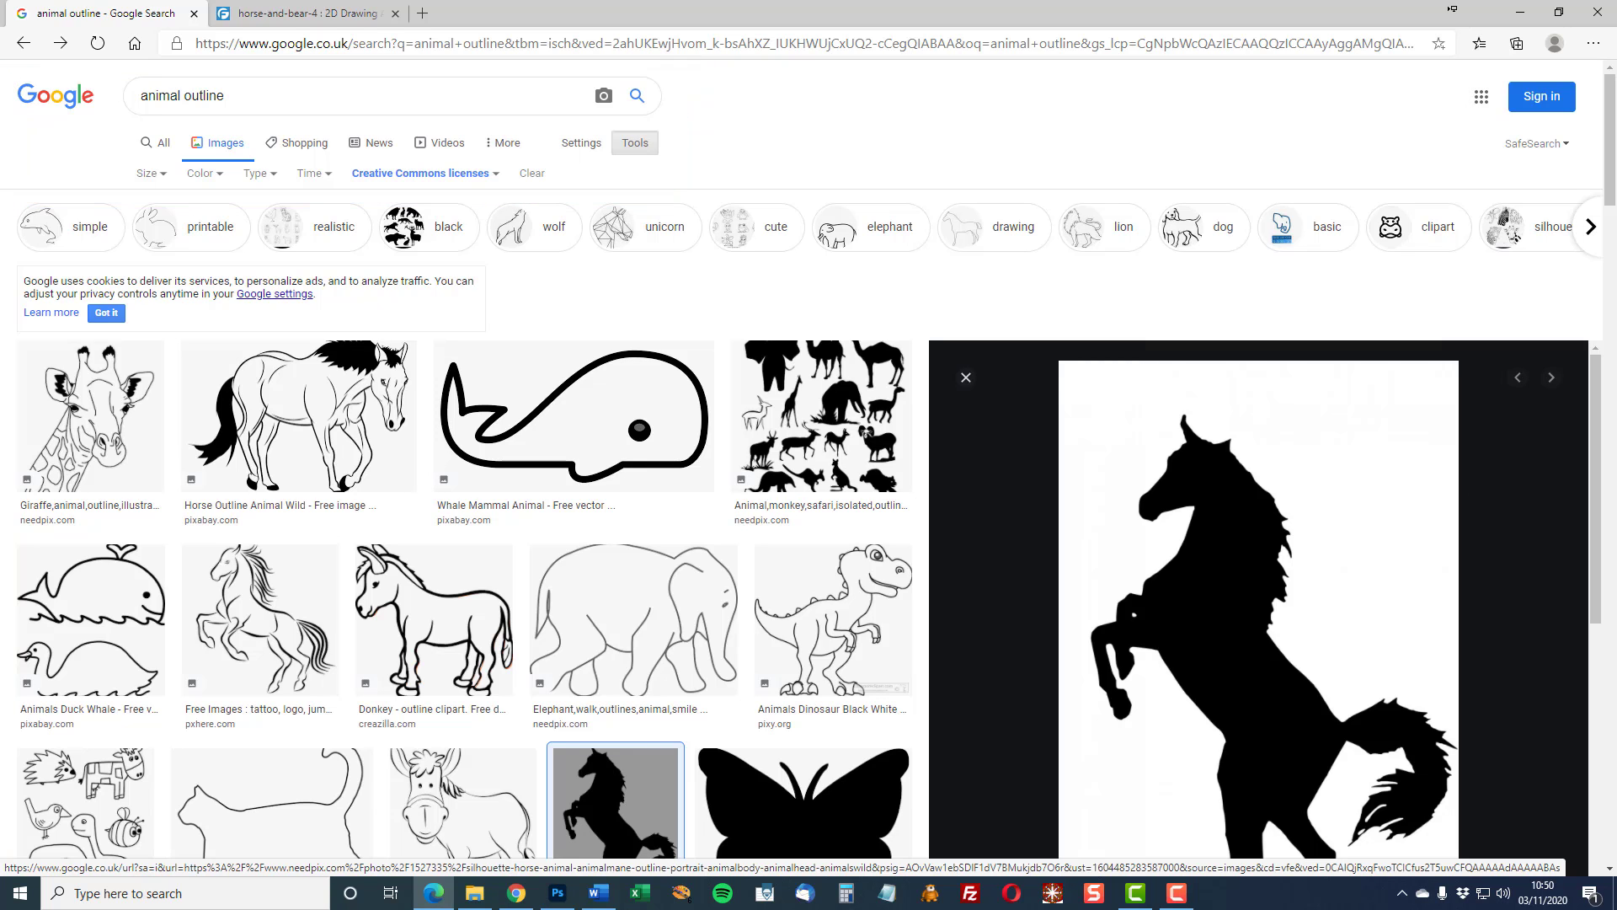
{"action": "scroll", "coordinate": [1610, 161], "scroll_direction": "down", "scroll_amount": 3}
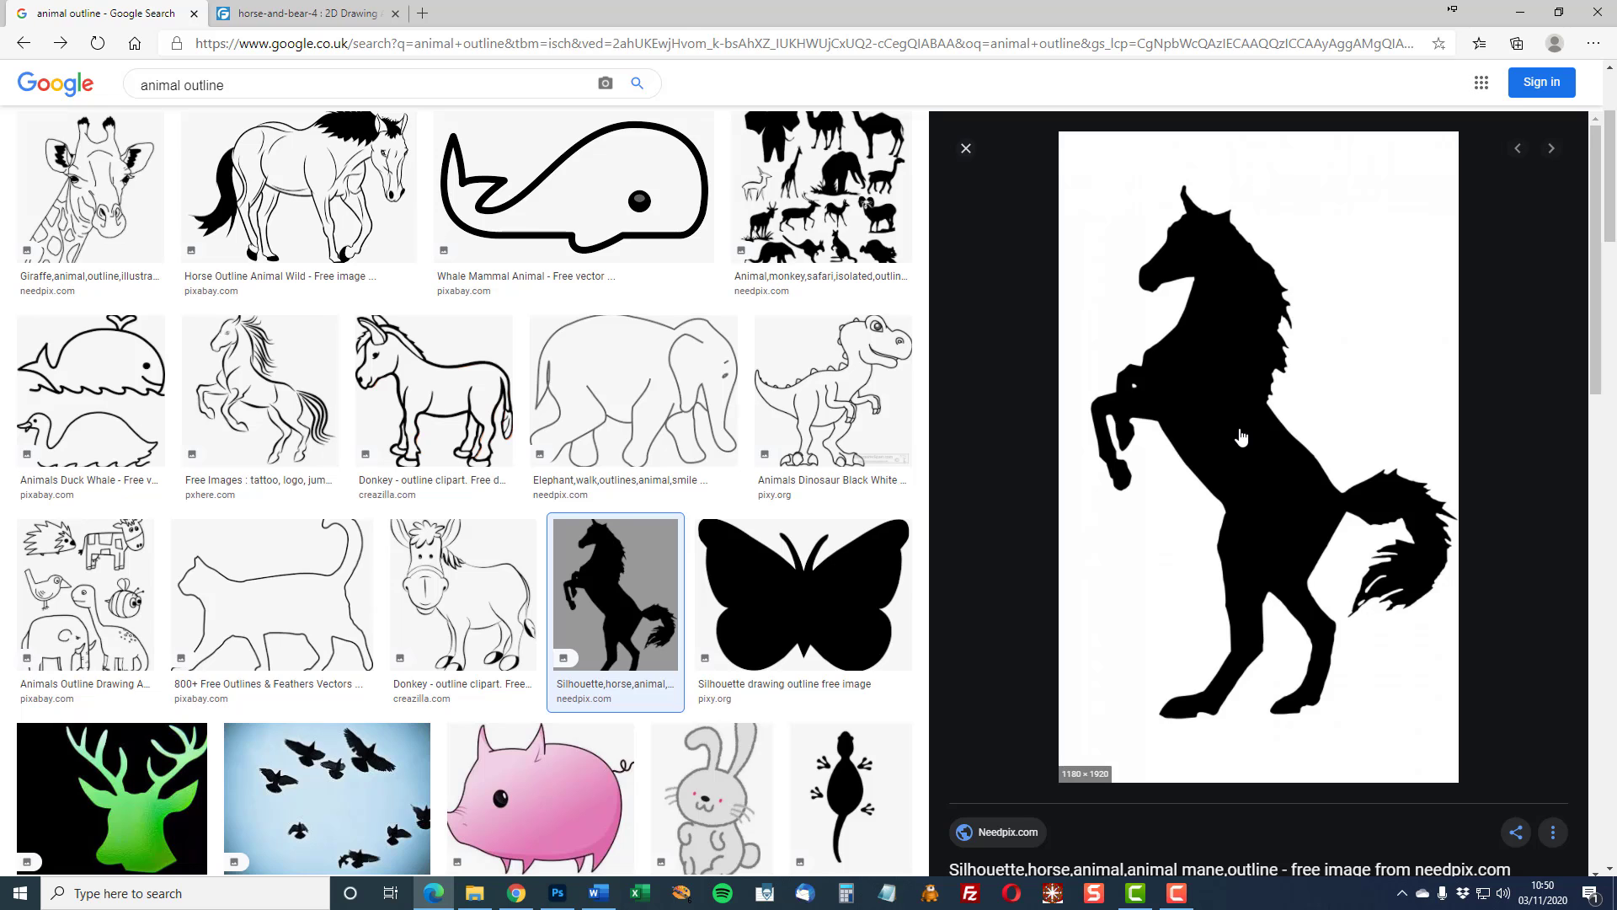
{"action": "right_click", "coordinate": [1240, 435]}
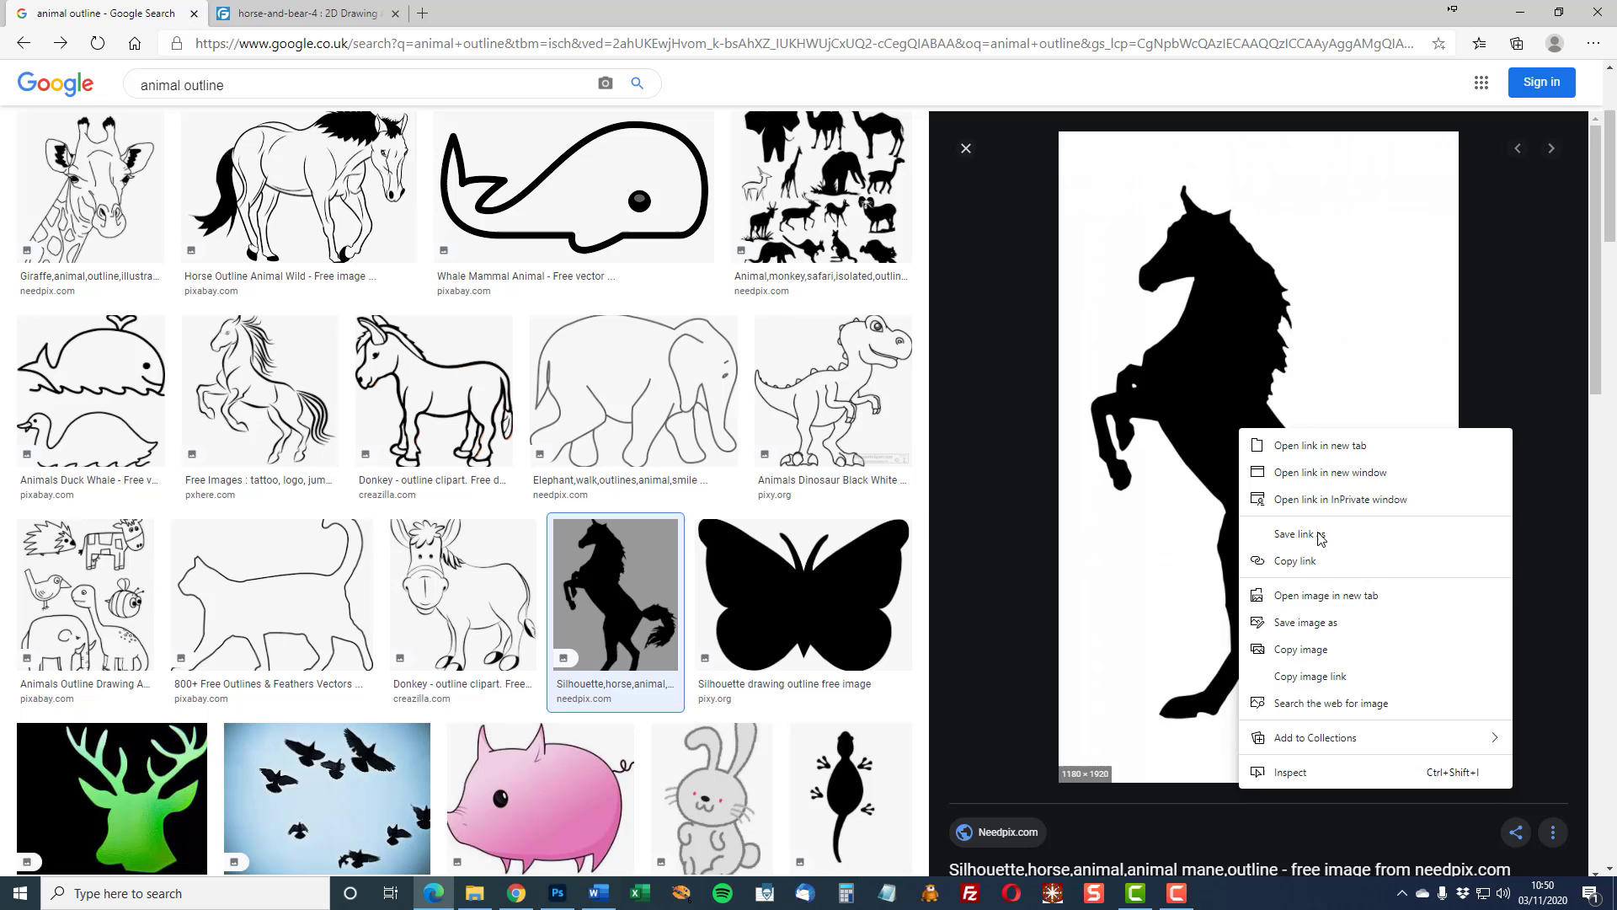
{"action": "left_click", "coordinate": [1302, 624]}
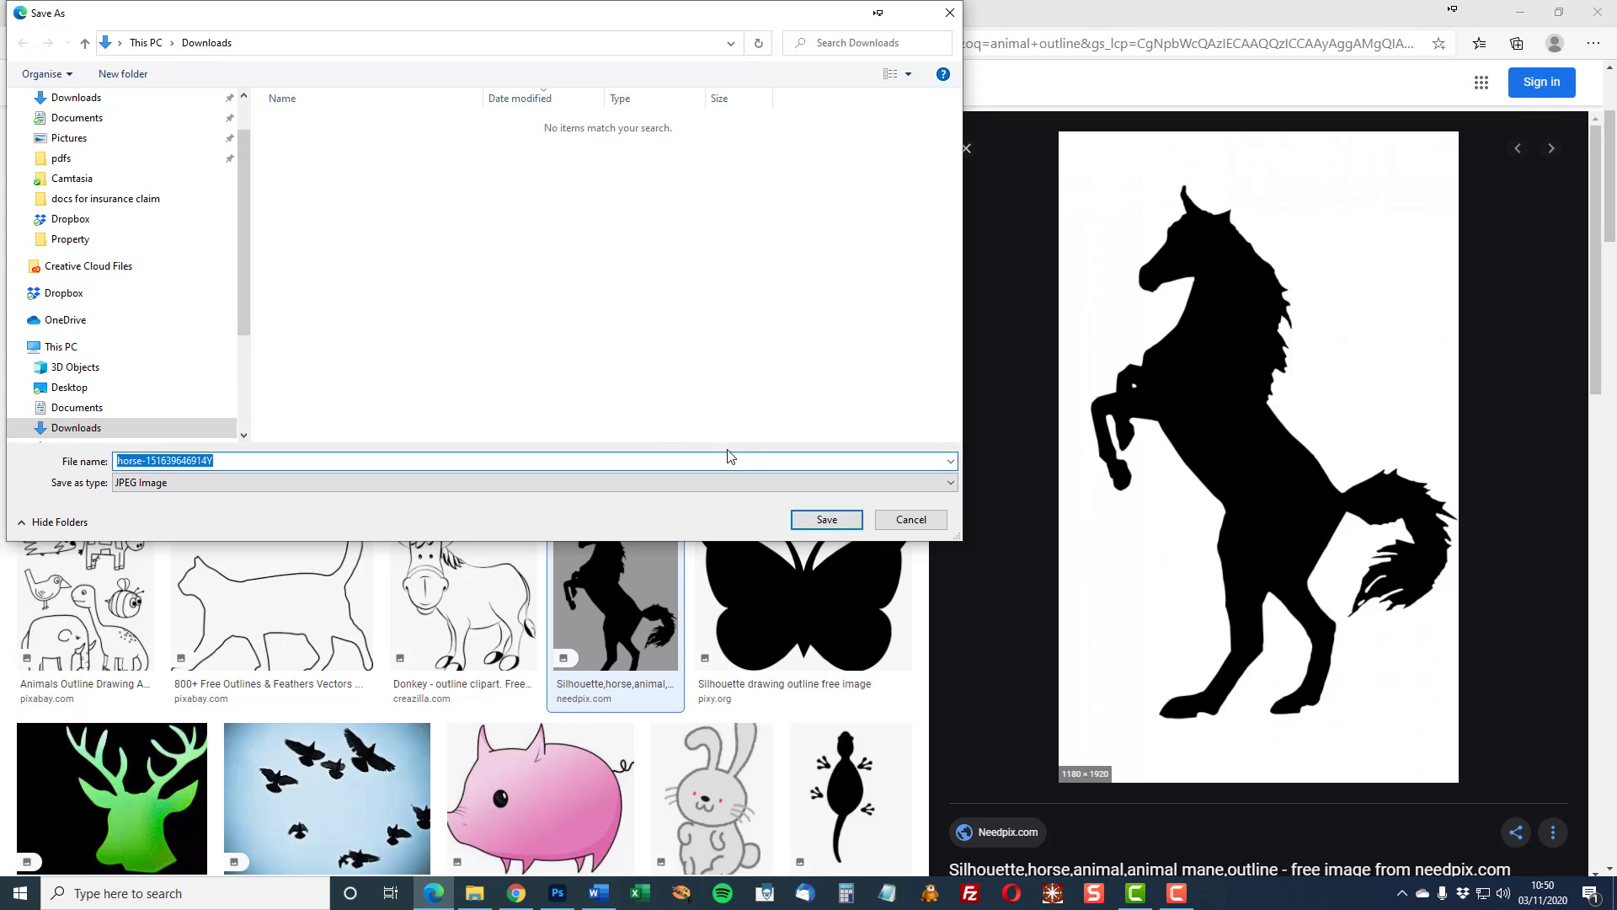
{"action": "left_click", "coordinate": [817, 521]}
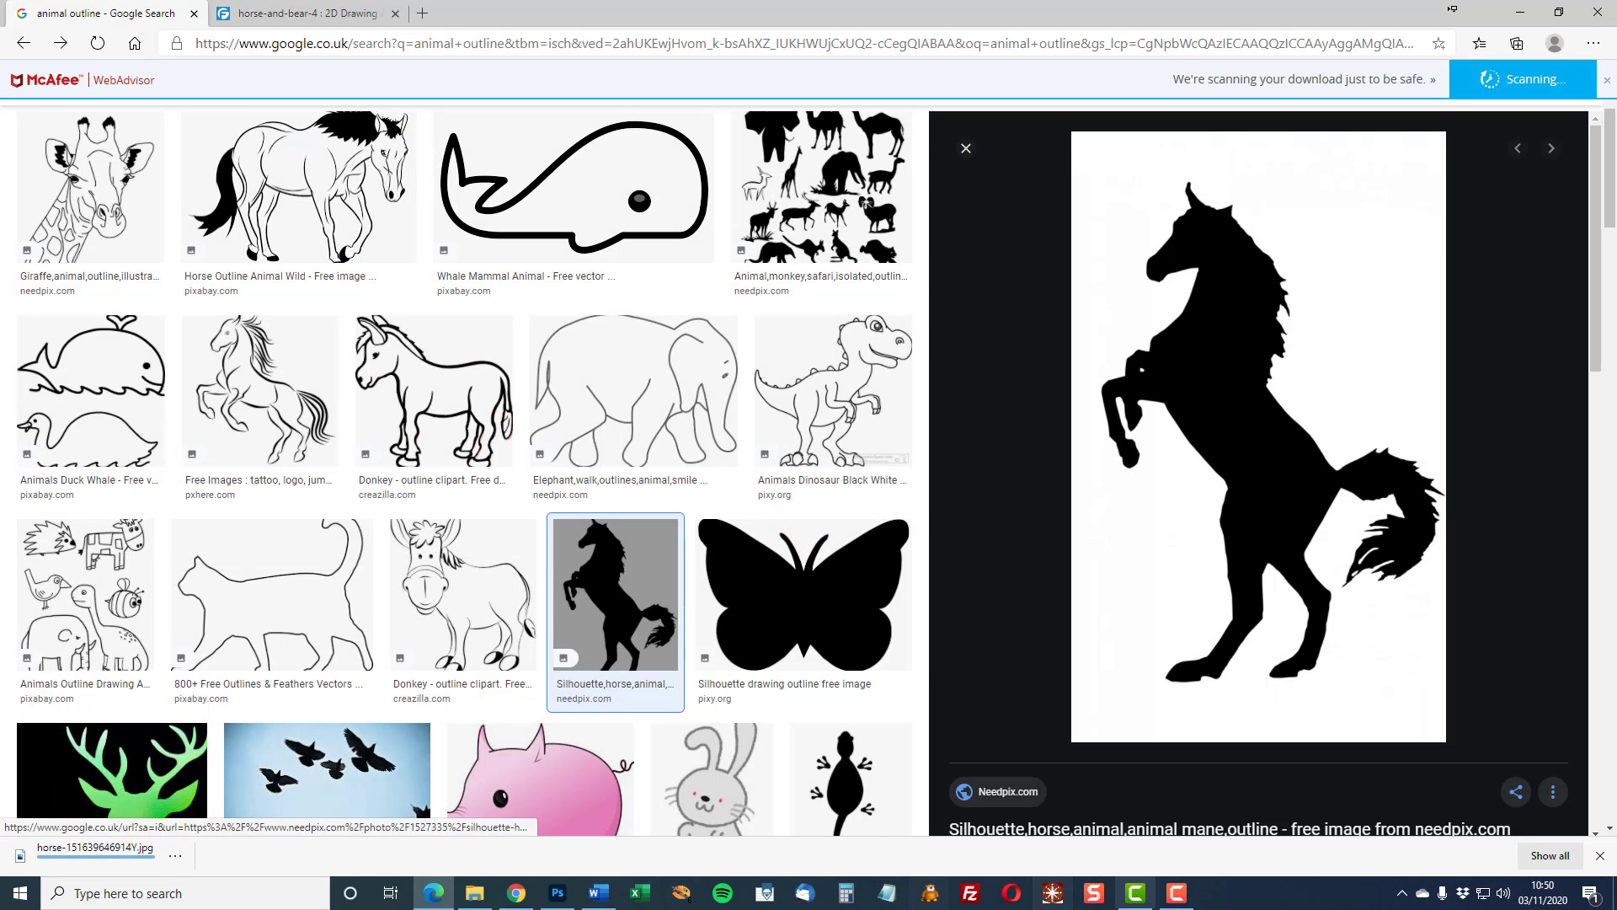
{"action": "left_click", "coordinate": [1602, 855]}
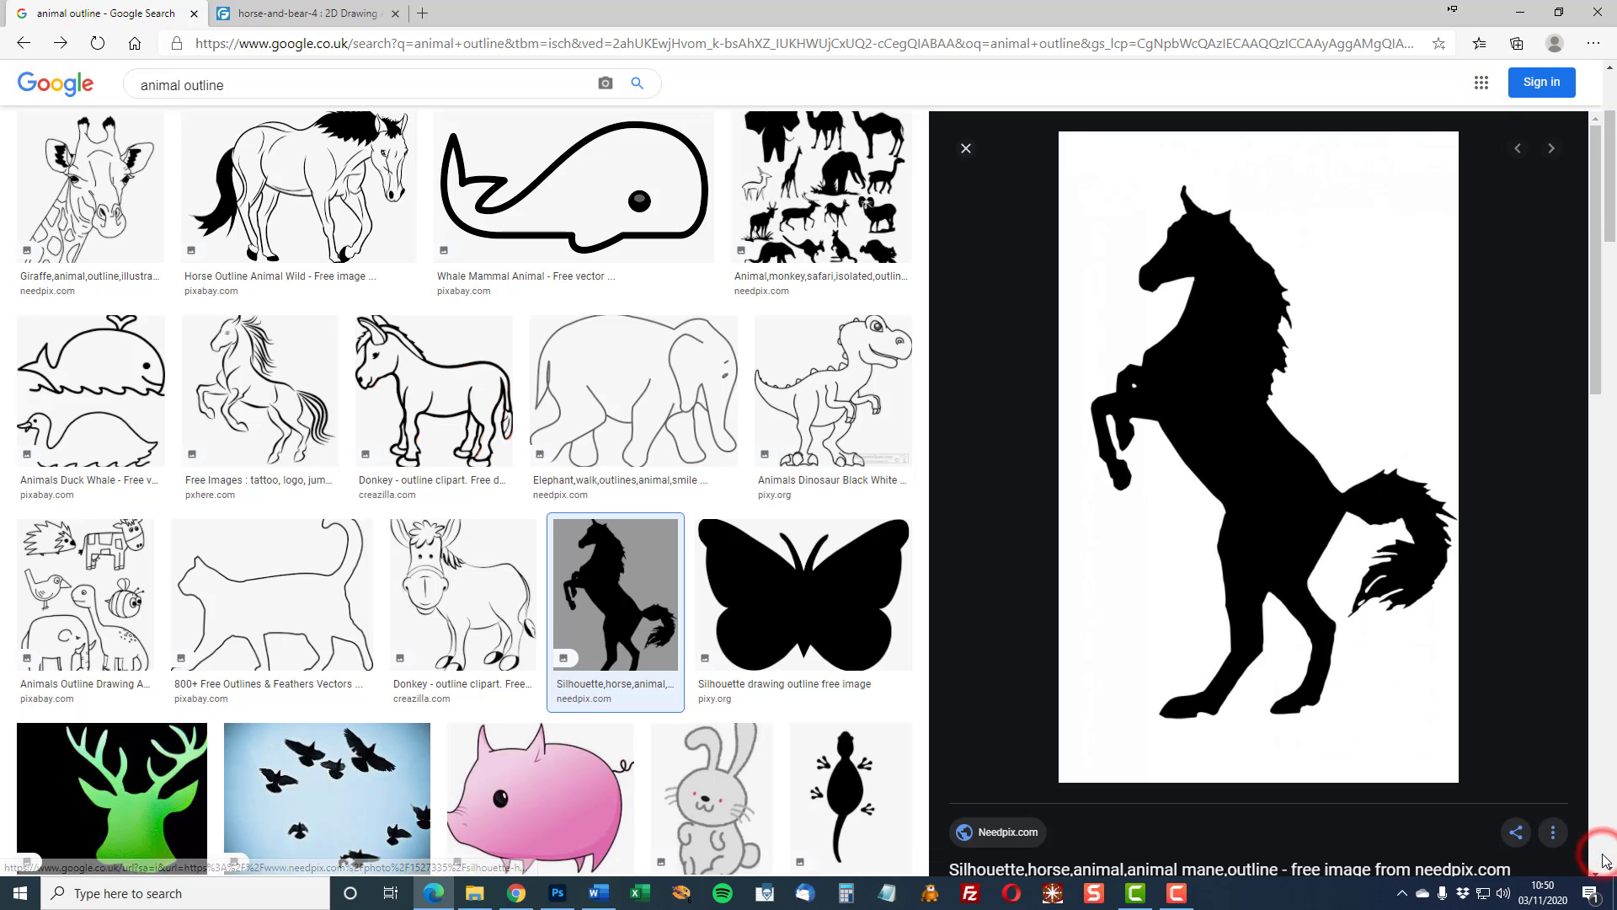
{"action": "left_click", "coordinate": [282, 19]}
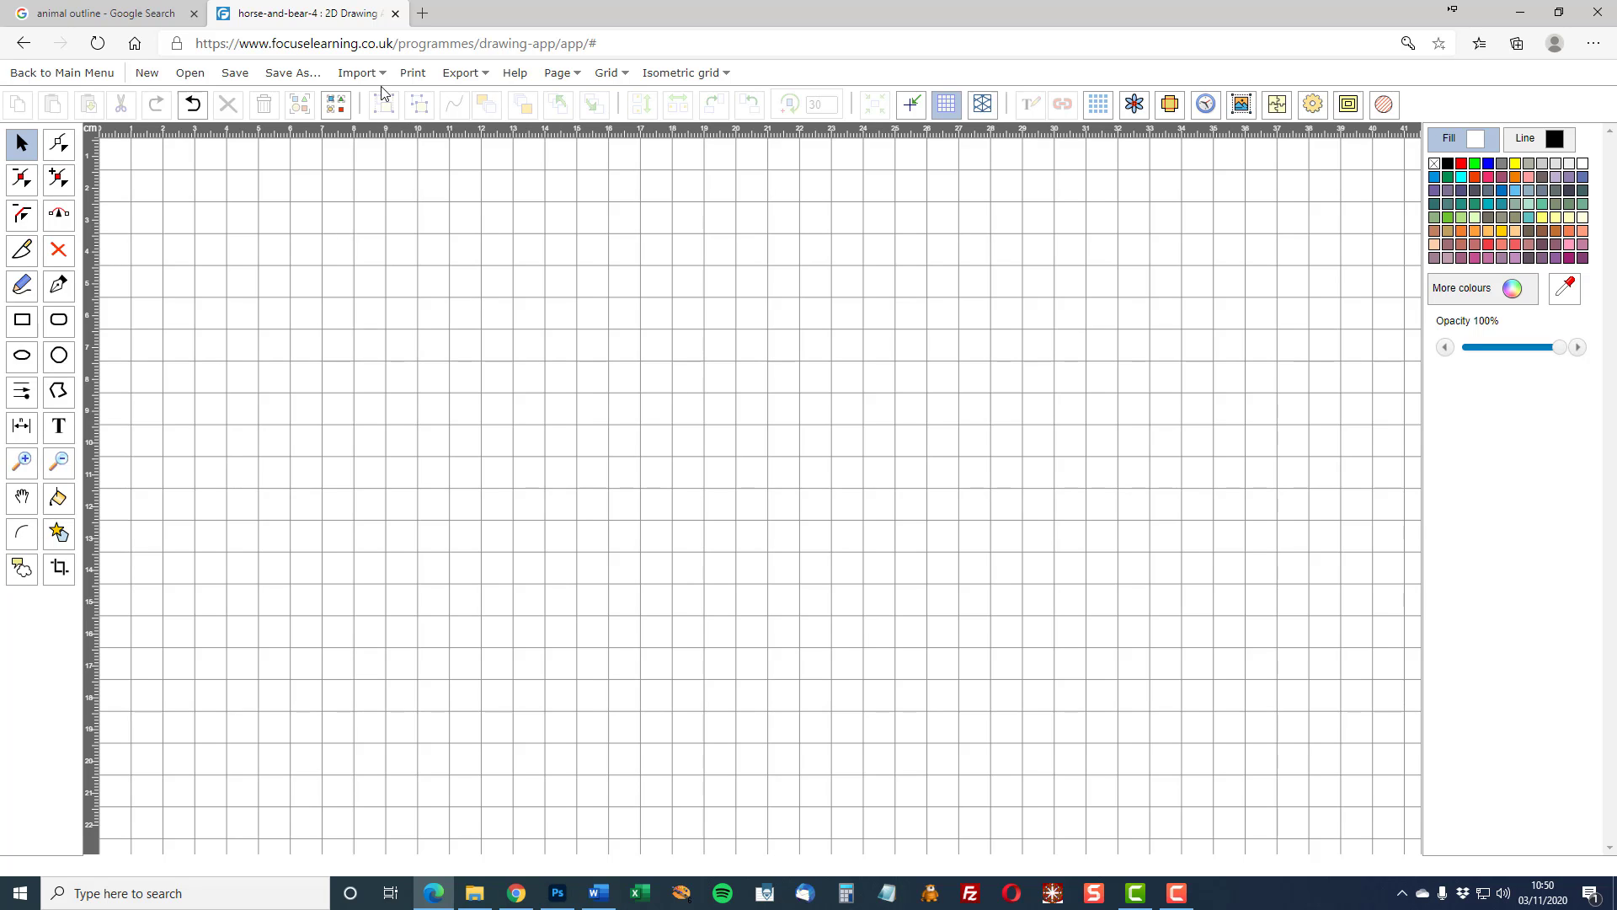
{"action": "left_click", "coordinate": [362, 74]}
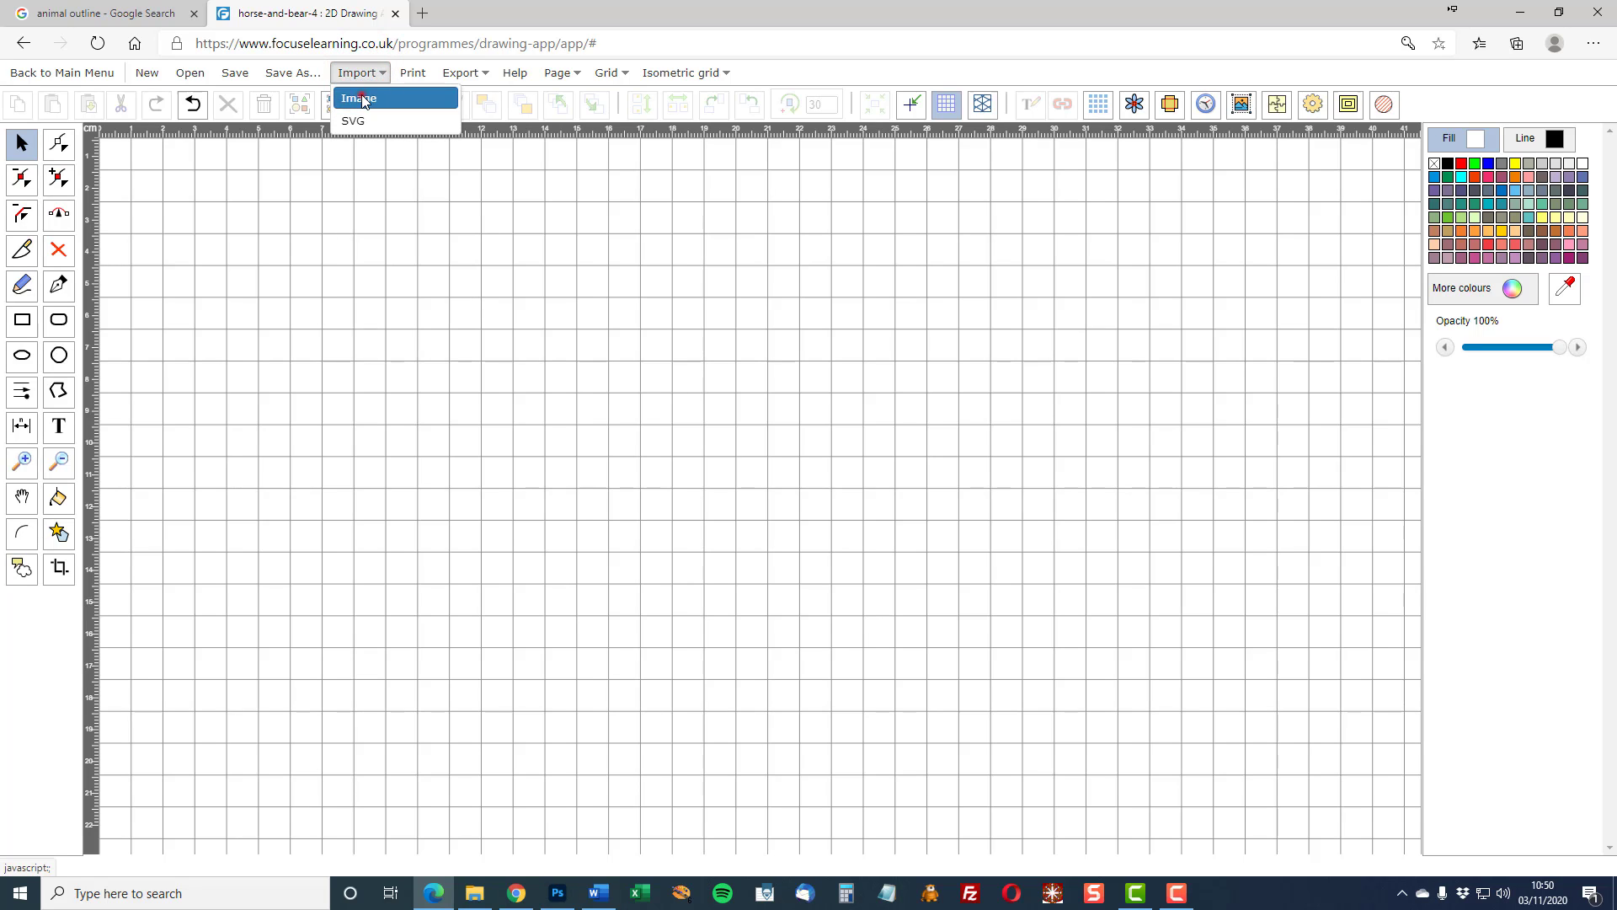
{"action": "left_click", "coordinate": [363, 98]}
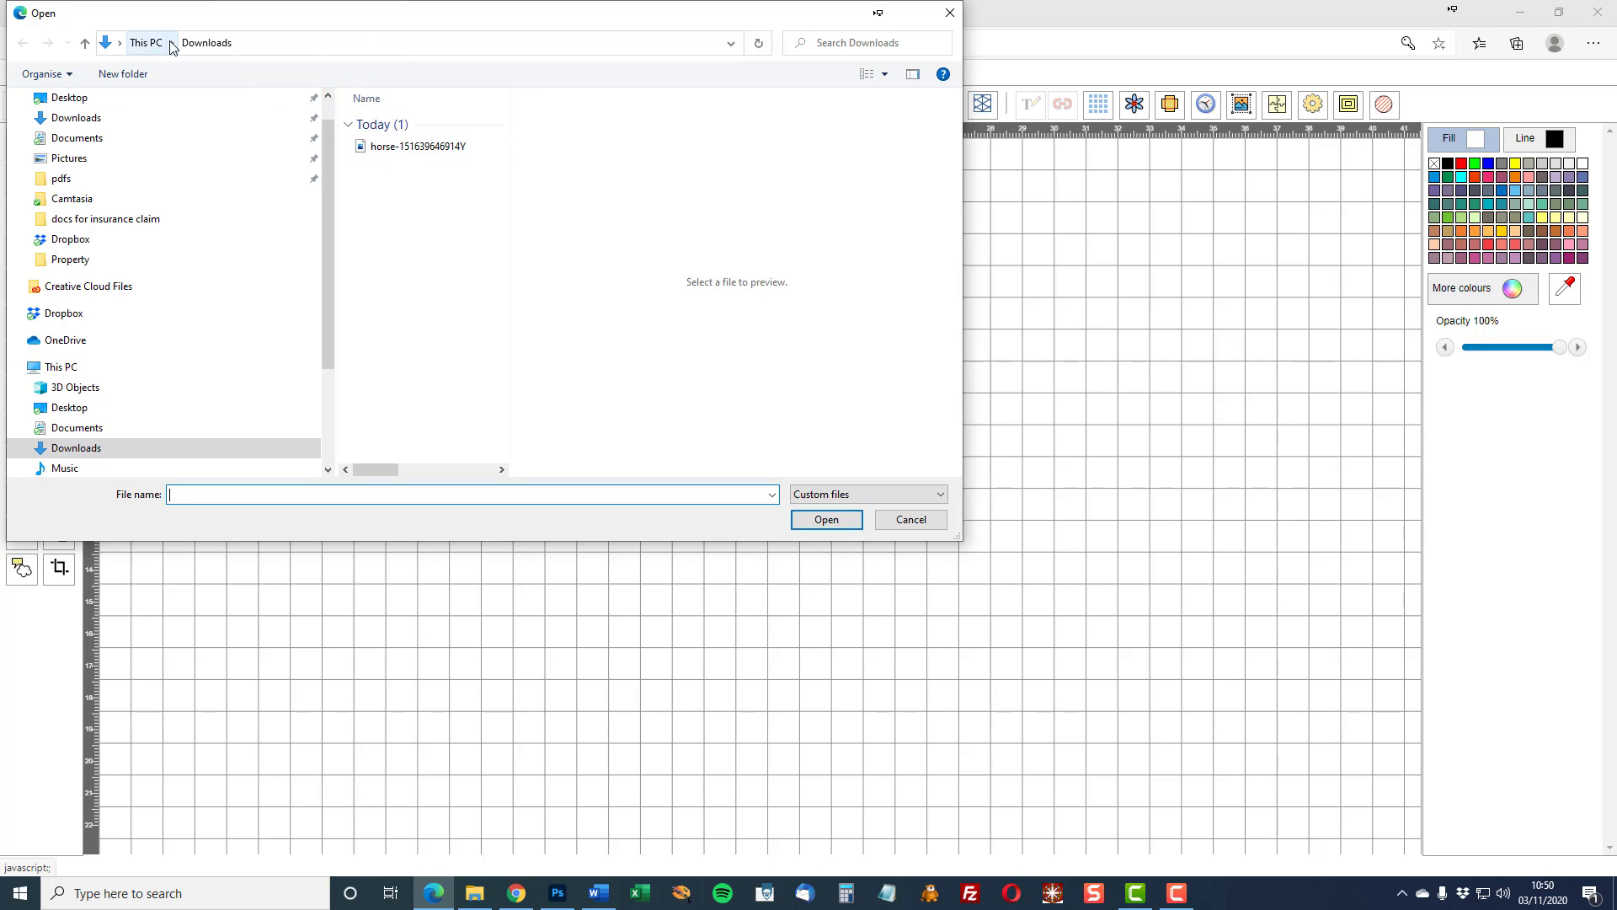
{"action": "left_click", "coordinate": [409, 149]}
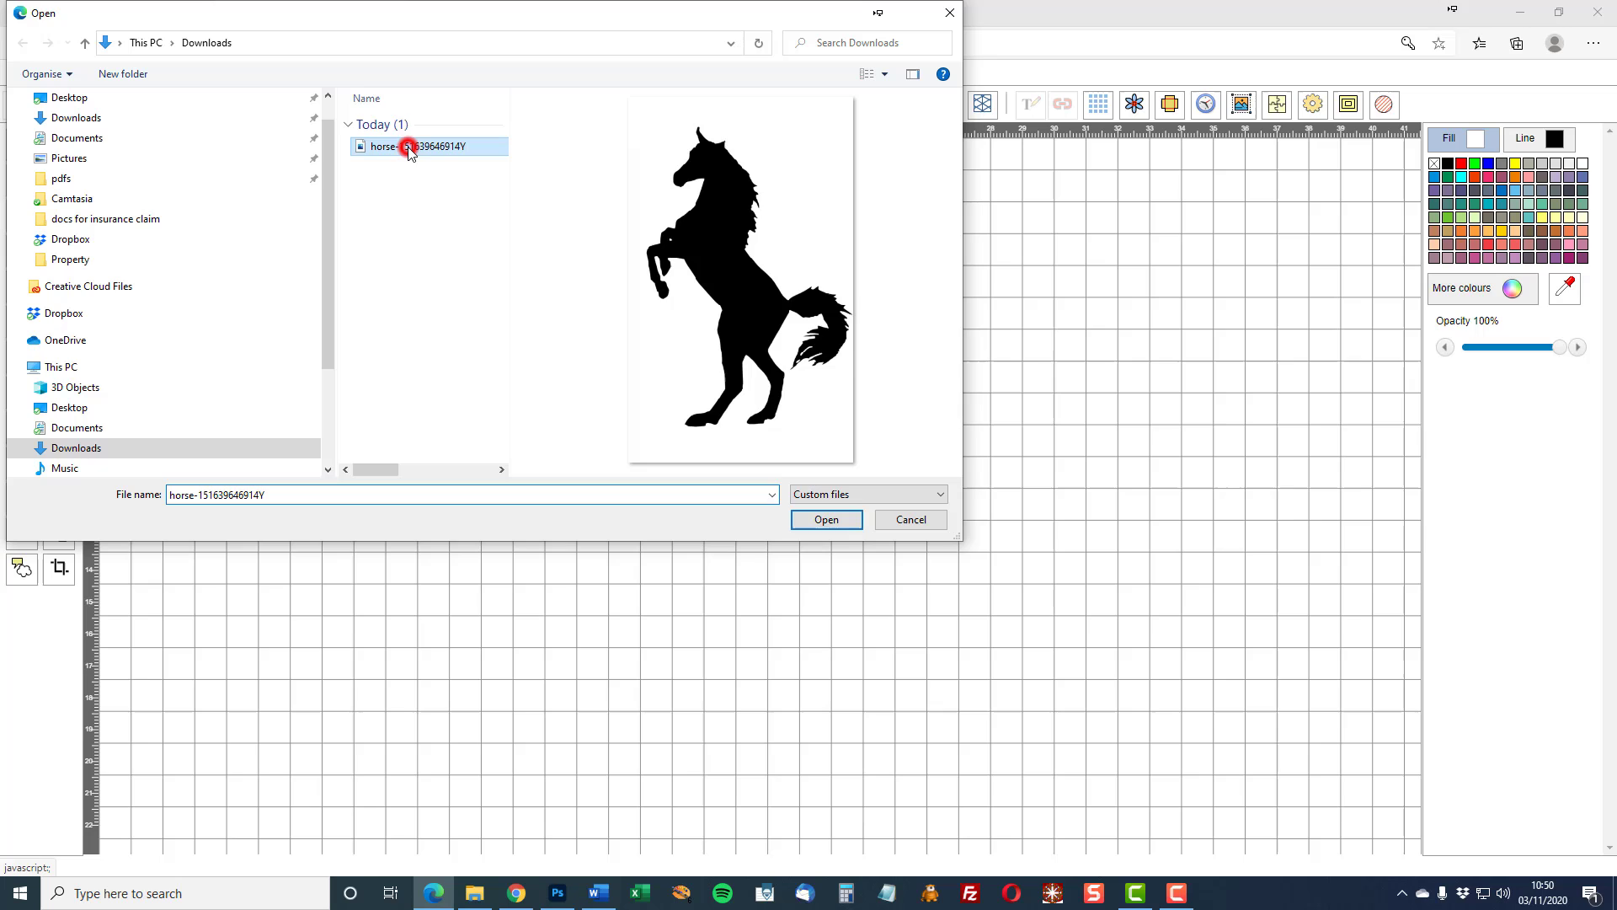
{"action": "left_click", "coordinate": [826, 520]}
{"action": "left_click", "coordinate": [760, 480]}
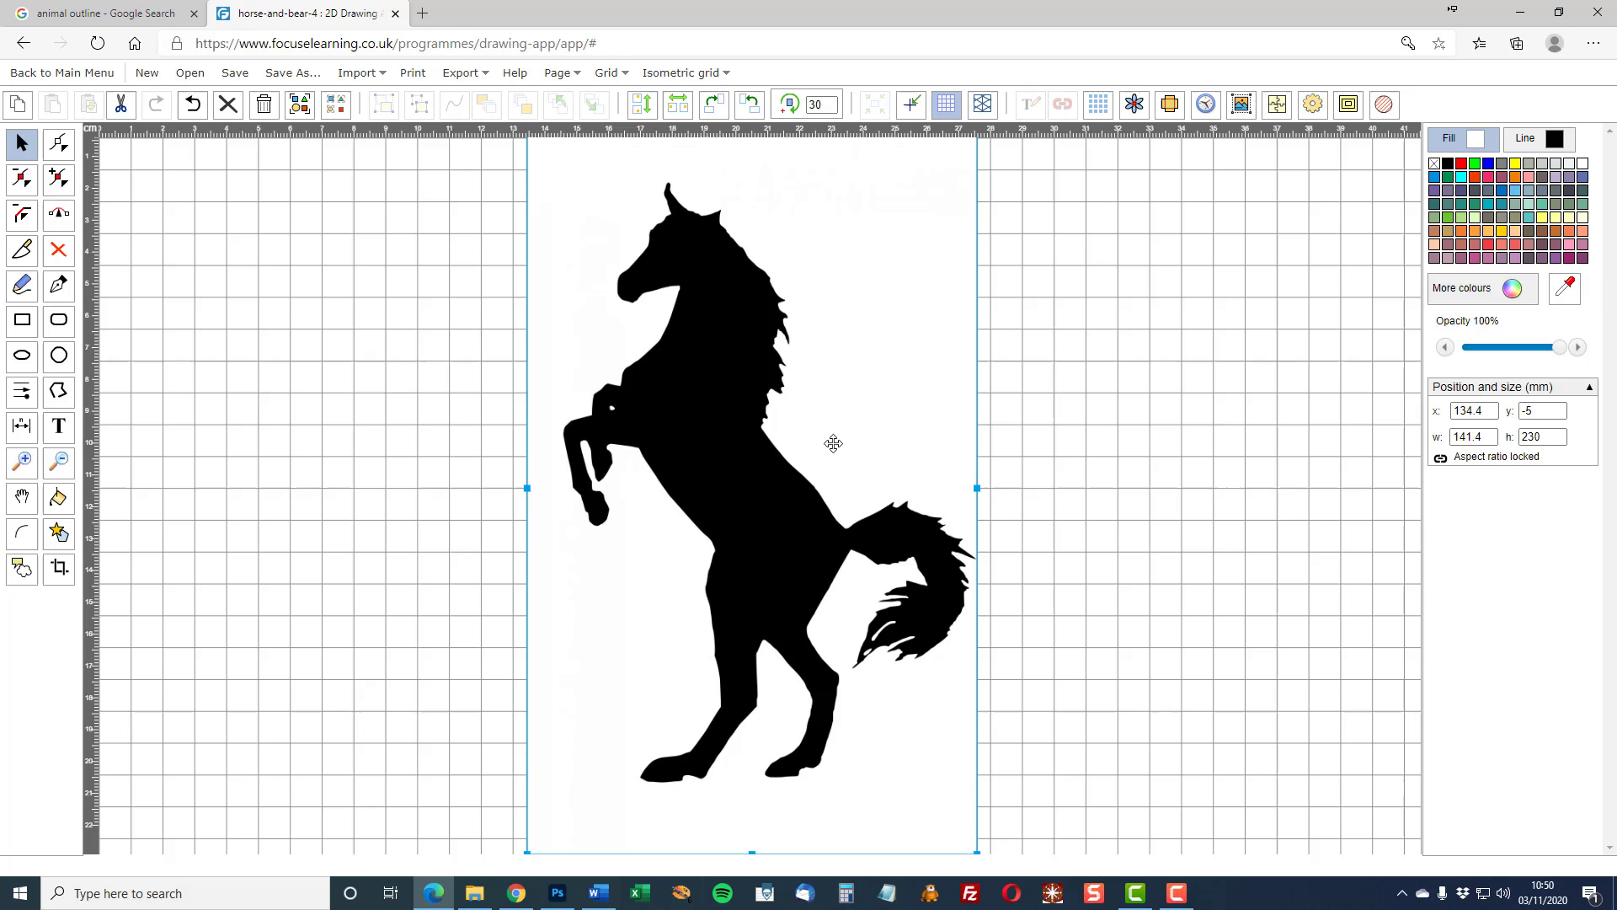
Trace the imported horse image into a vector outline using the Trace for DXF option, and close the tracing dialog
{"action": "left_click", "coordinate": [758, 435]}
{"action": "left_click", "coordinate": [1239, 104]}
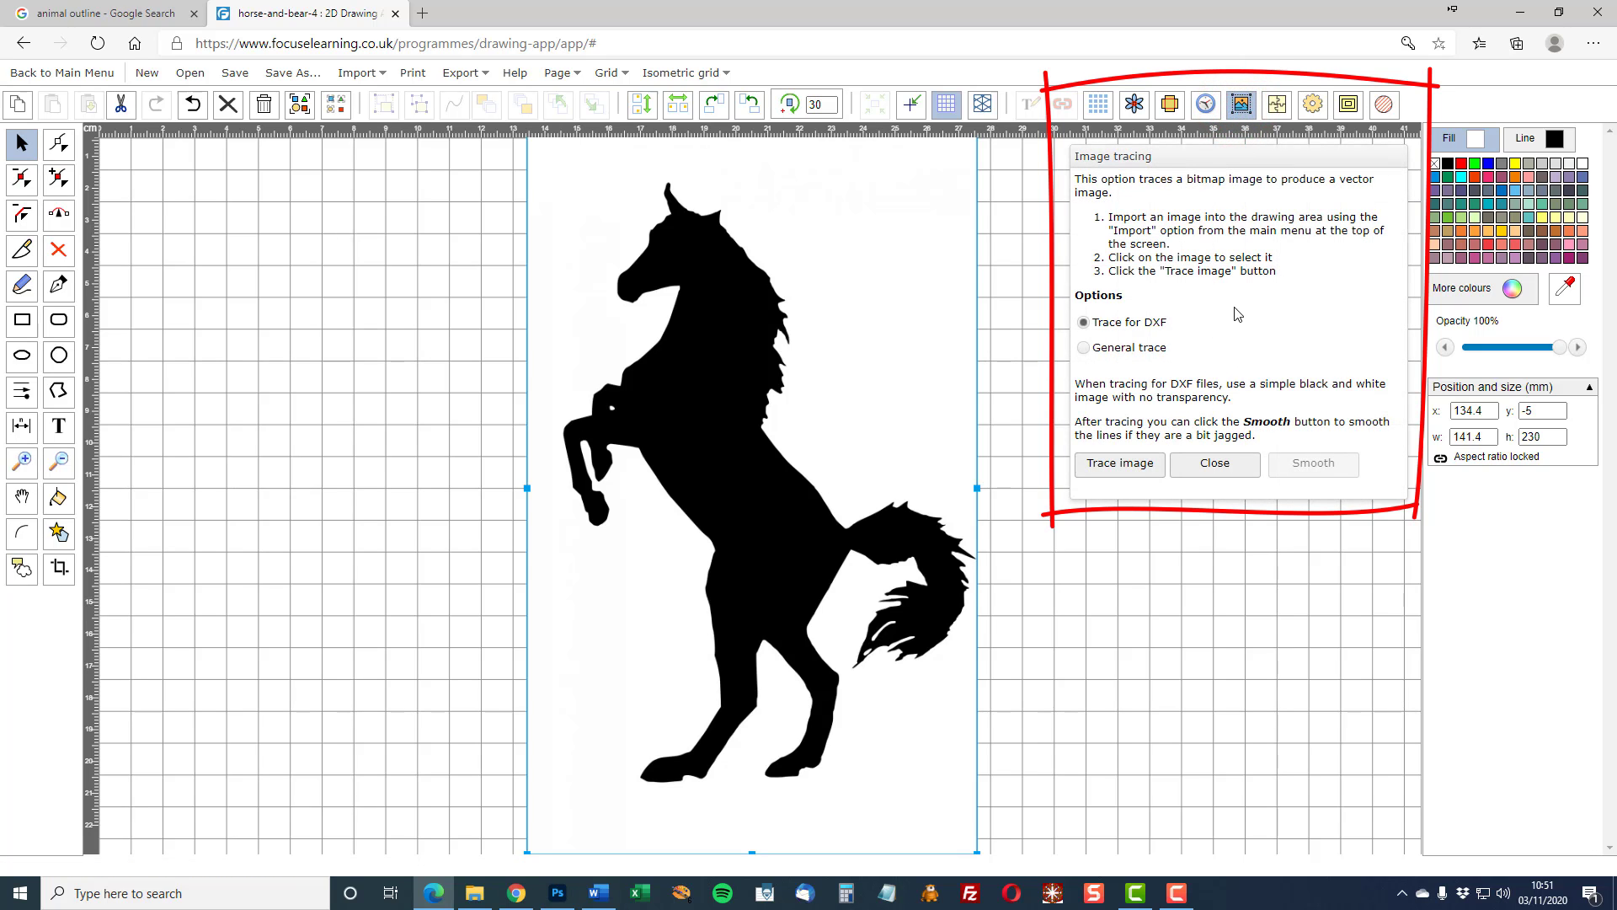
{"action": "left_click", "coordinate": [1137, 464]}
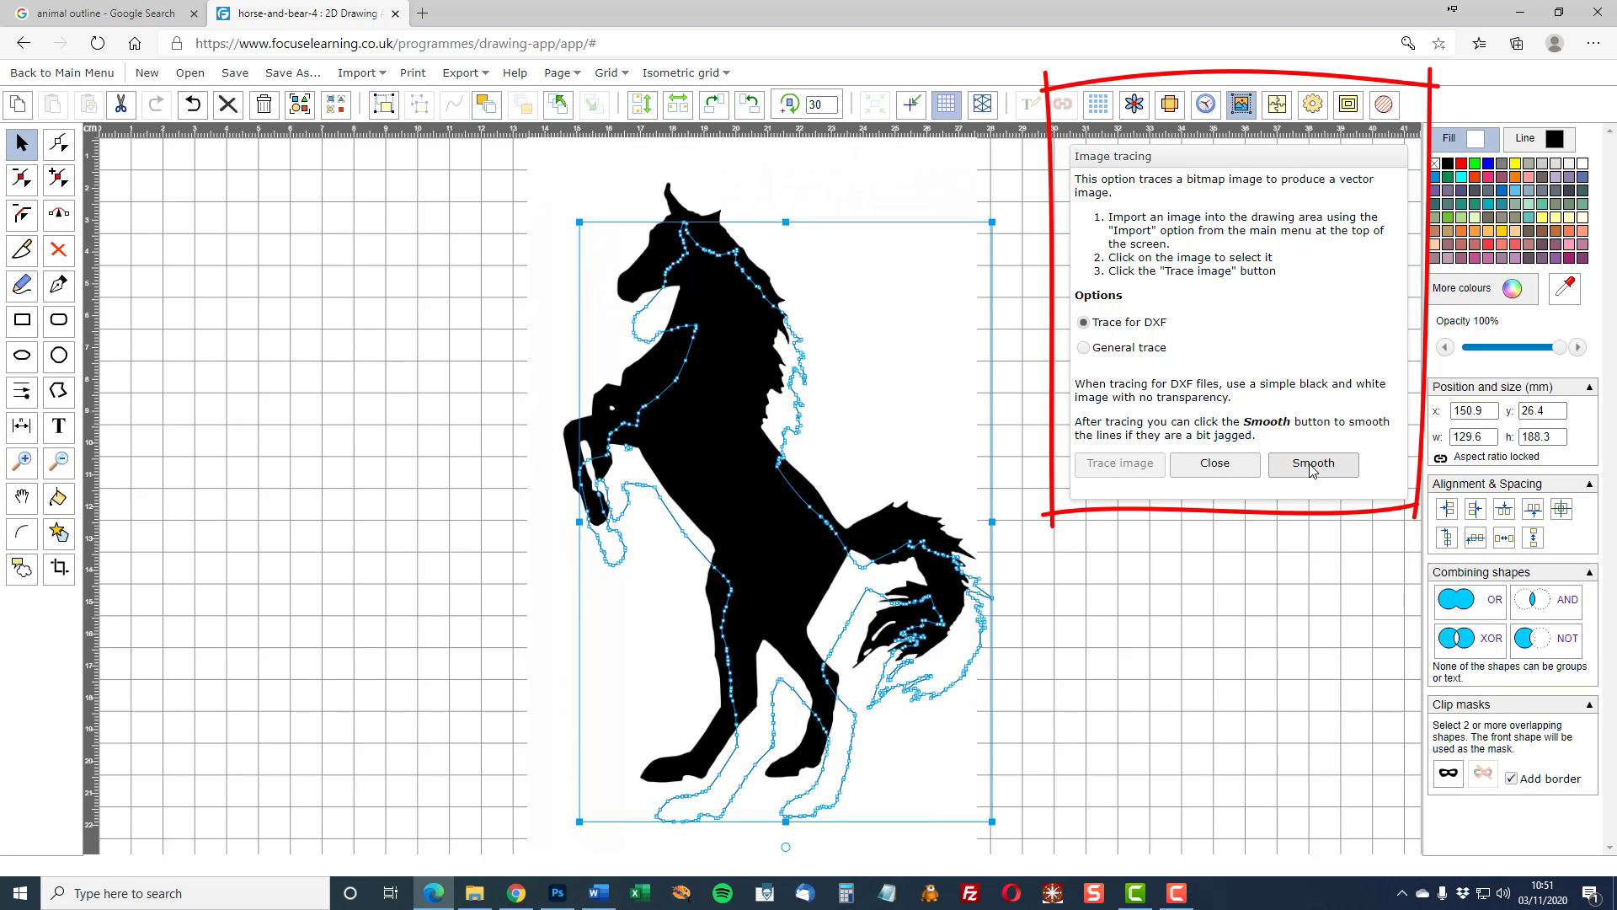
{"action": "left_click", "coordinate": [1219, 465]}
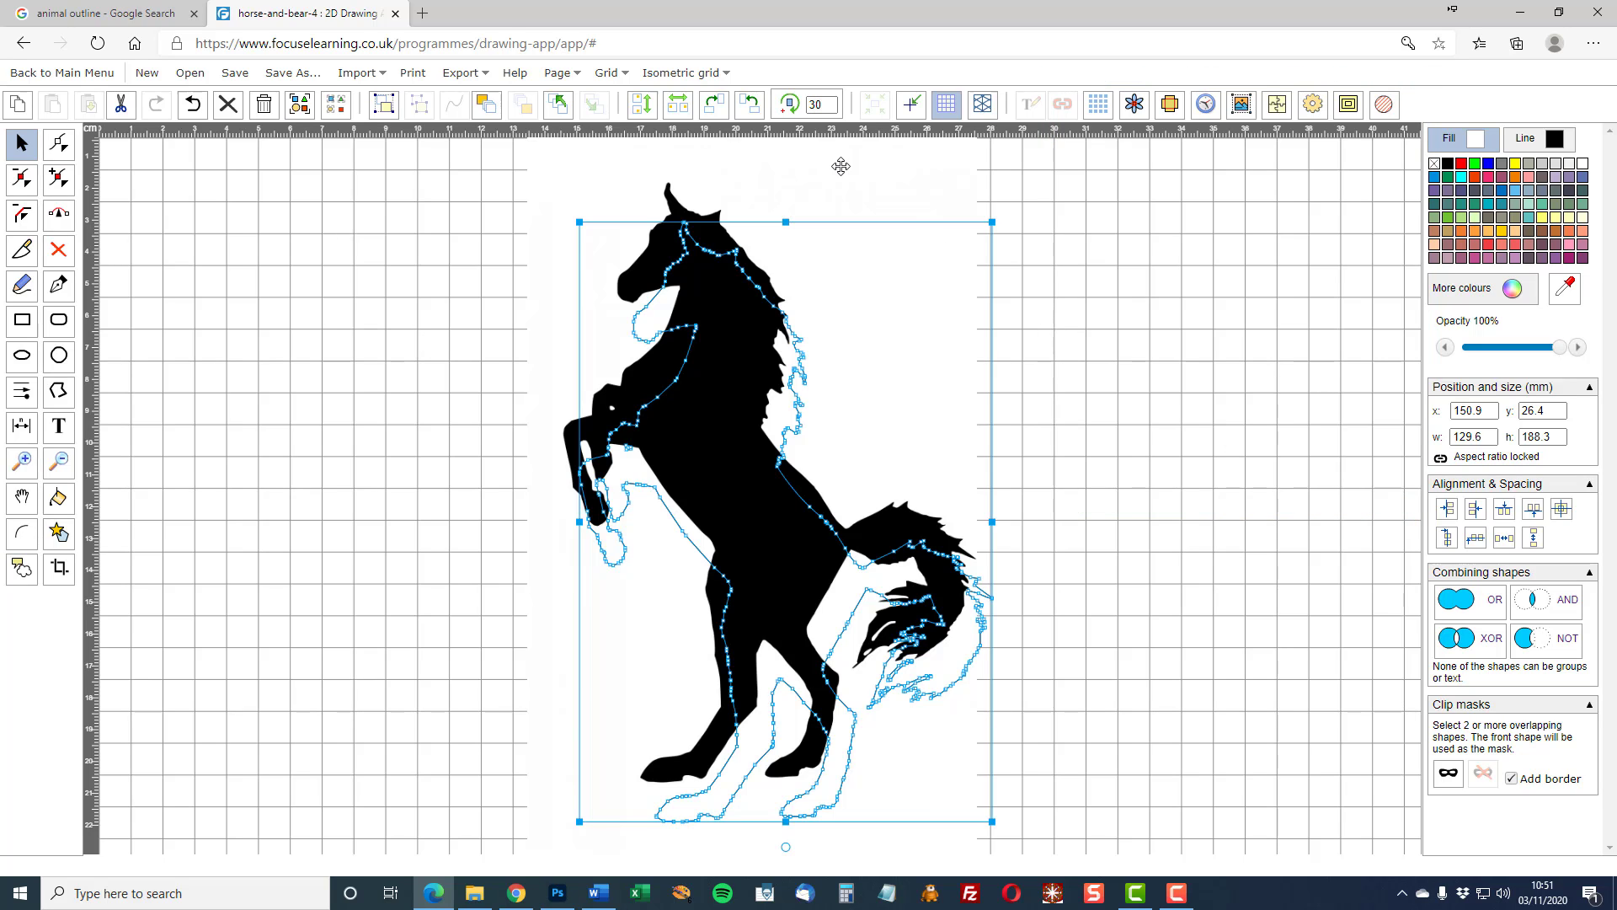
Move the original horse image leftwards, clear of the traced outline, and hide the drawing grid
{"action": "mouse_move", "coordinate": [854, 163]}
{"action": "left_mouse_down"}
{"action": "mouse_move", "coordinate": [495, 206]}
{"action": "mouse_move", "coordinate": [292, 170]}
{"action": "mouse_move", "coordinate": [360, 174]}
{"action": "left_mouse_up"}
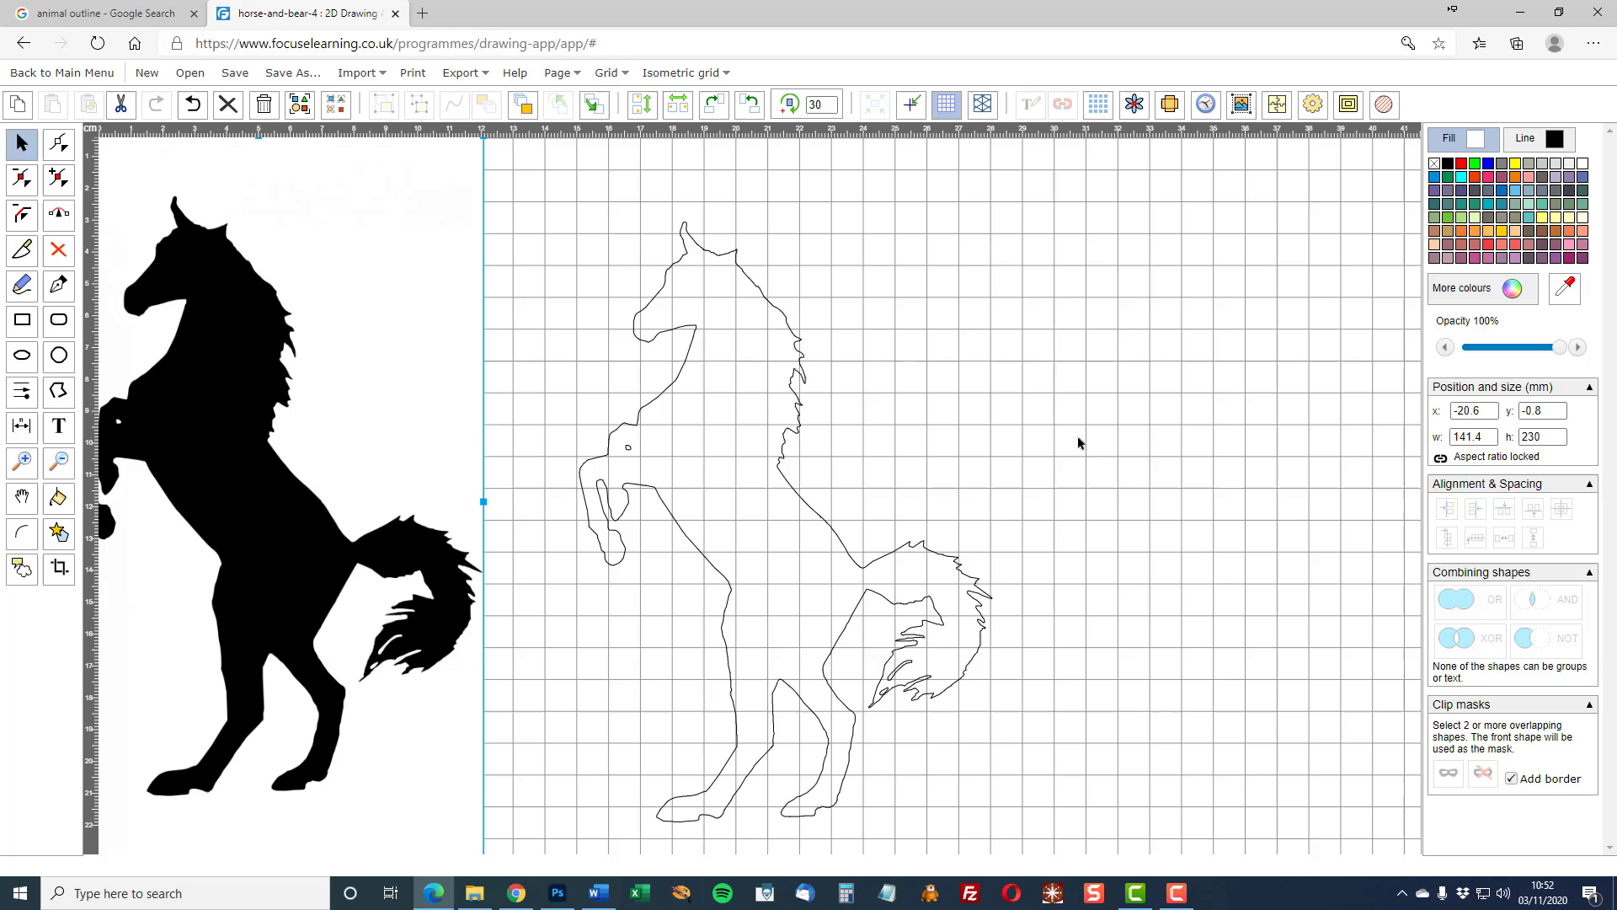
{"action": "left_click", "coordinate": [946, 106]}
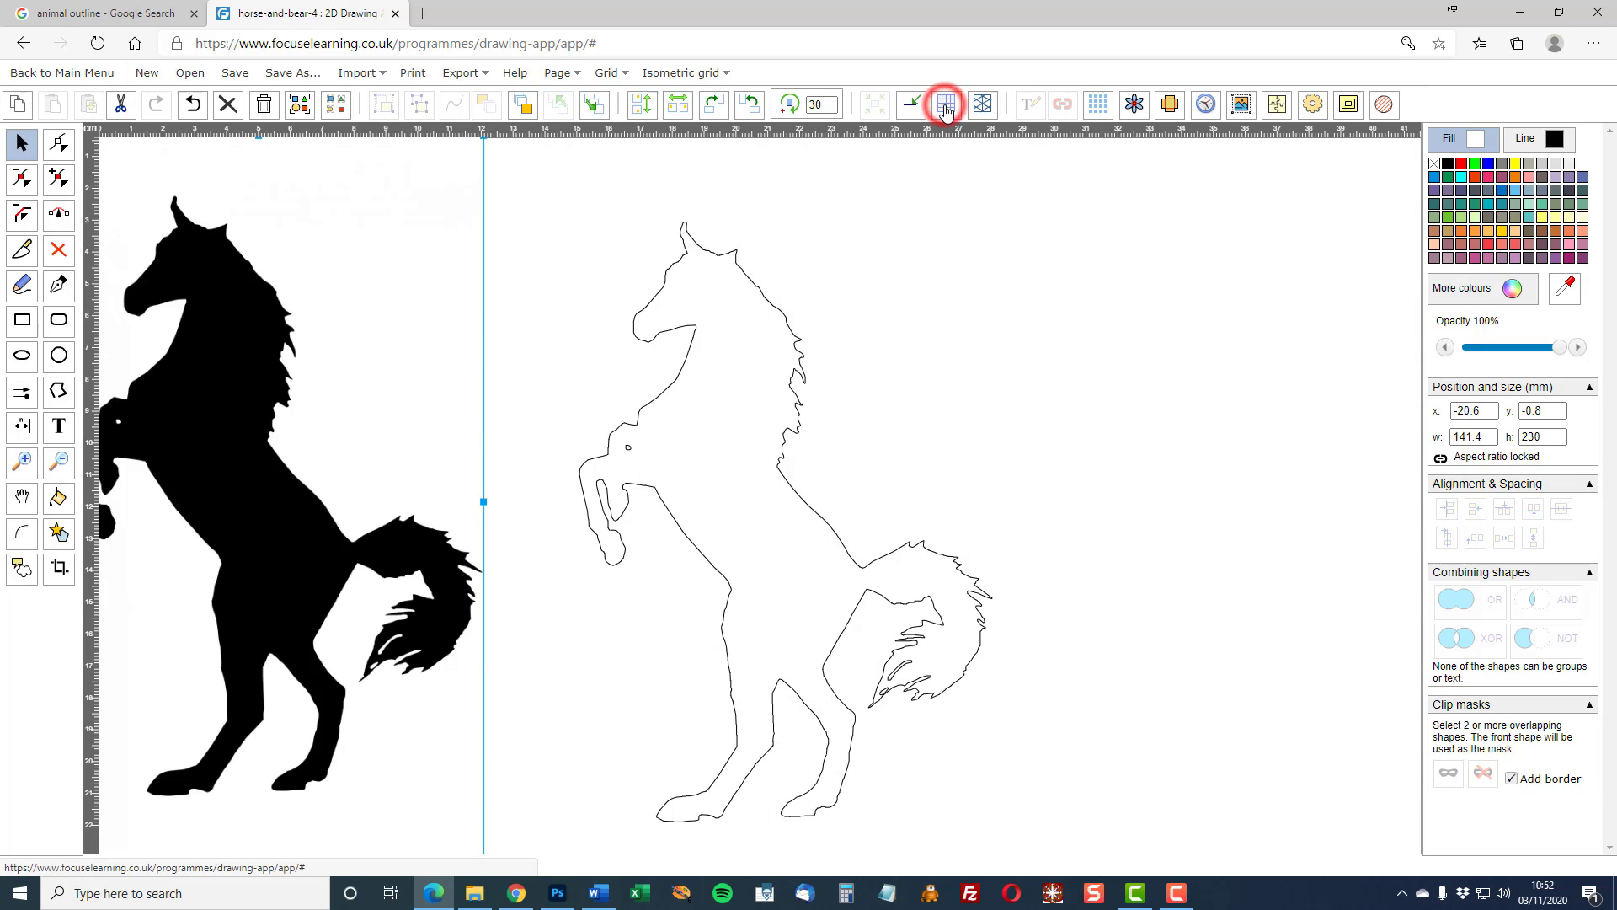
Move the main horse outline away to the right and delete the small stray traced shapes left behind
{"action": "left_click_drag", "start_coordinate": [869, 518], "coordinate": [1149, 454]}
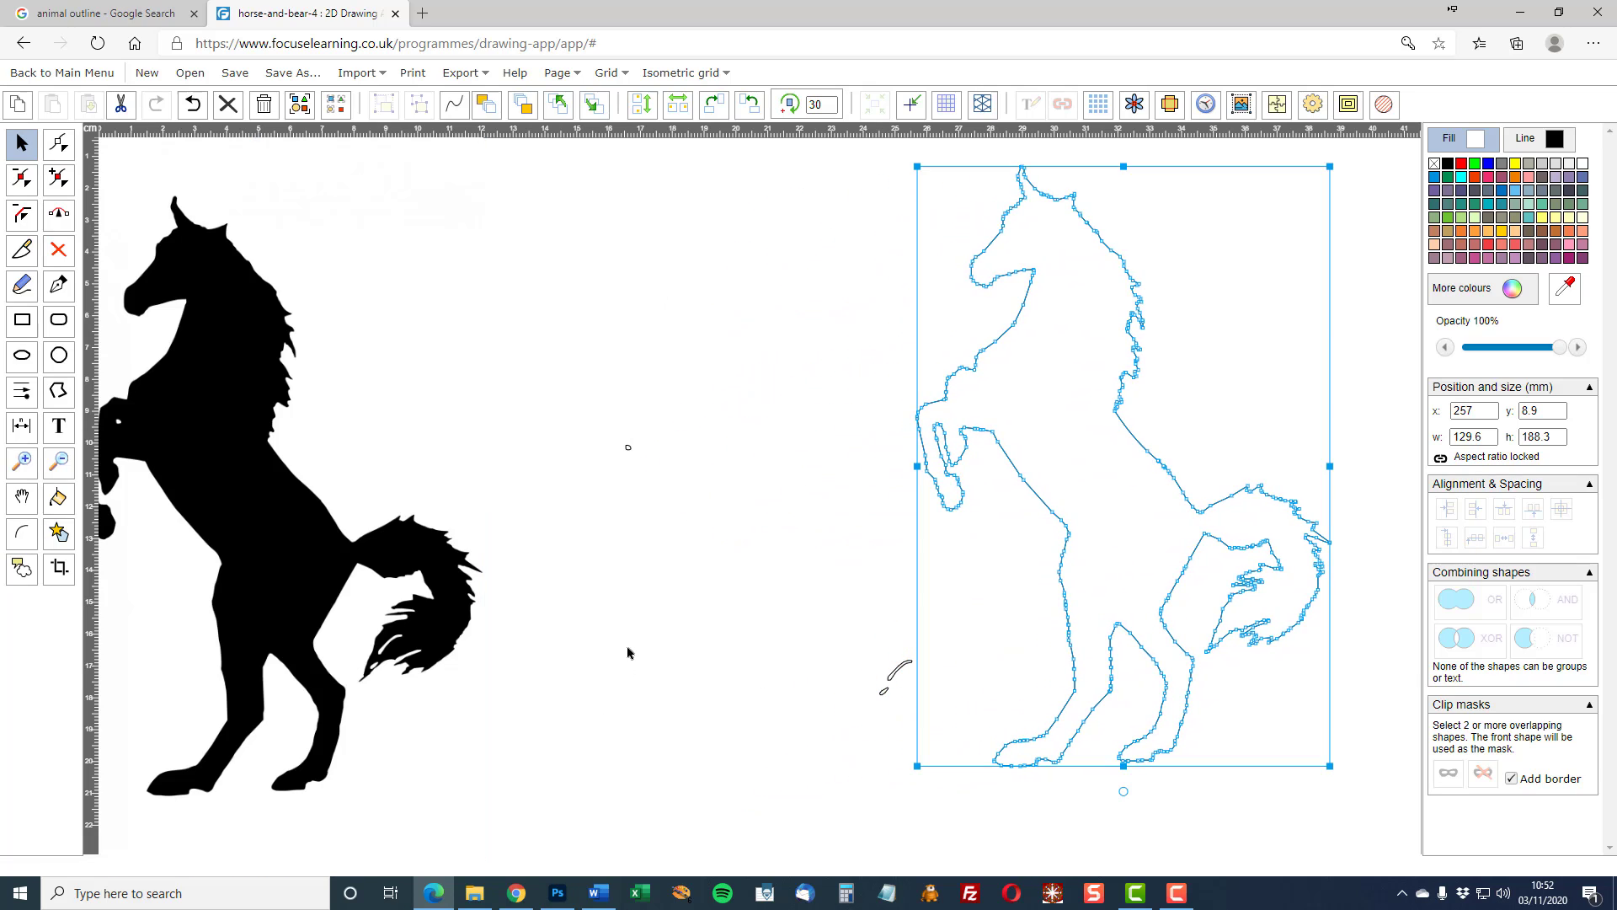
{"action": "left_click", "coordinate": [629, 523]}
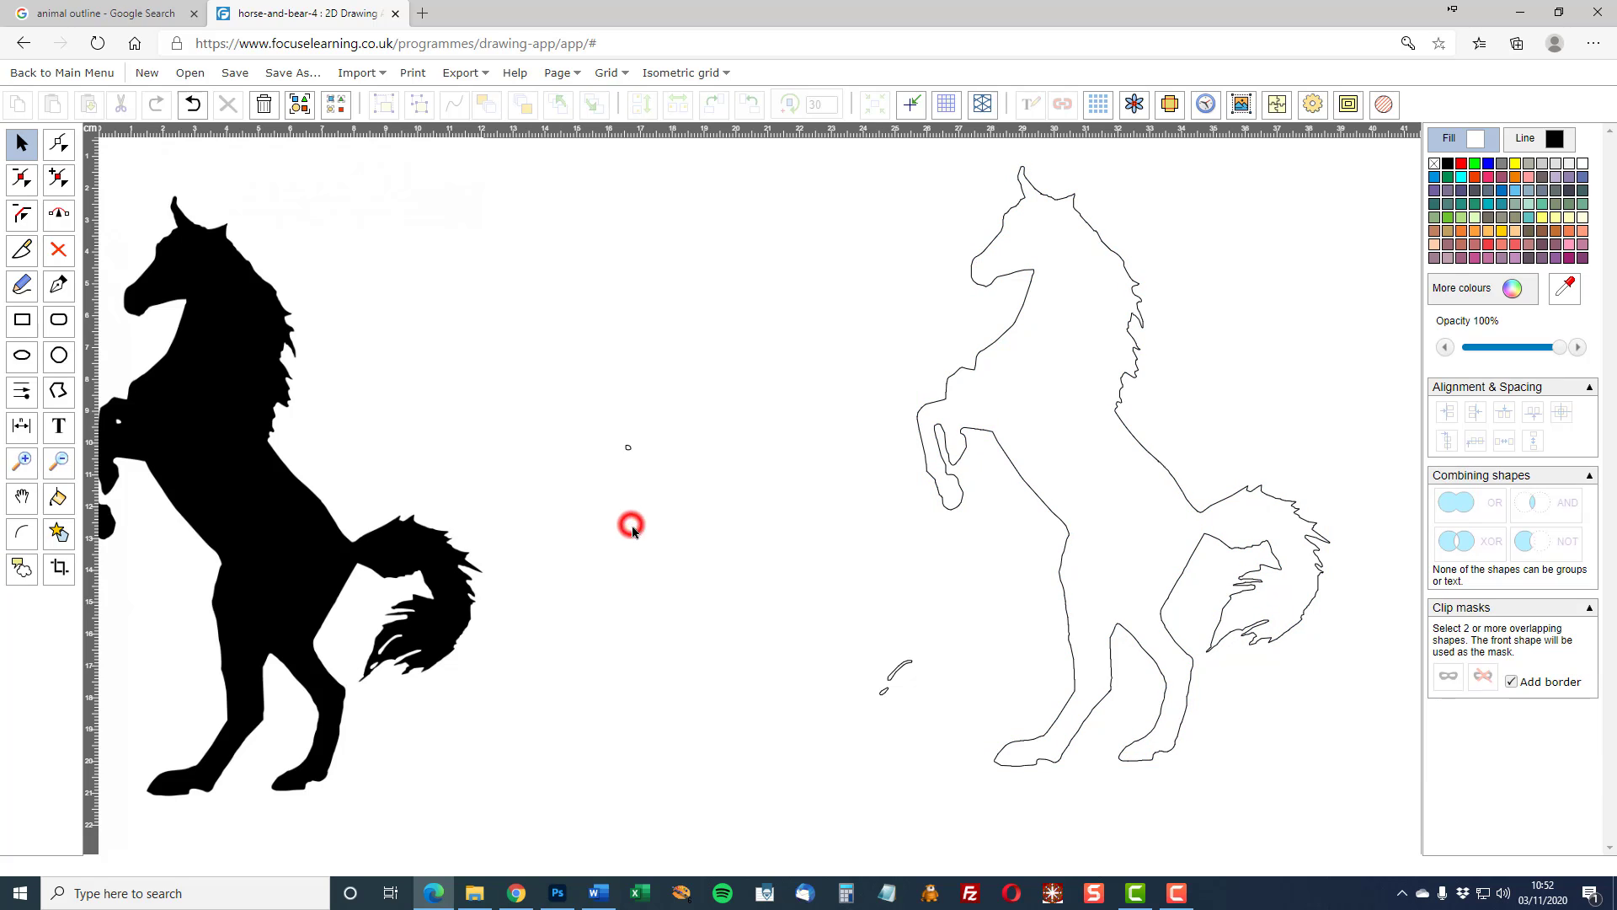
{"action": "left_click", "coordinate": [628, 447]}
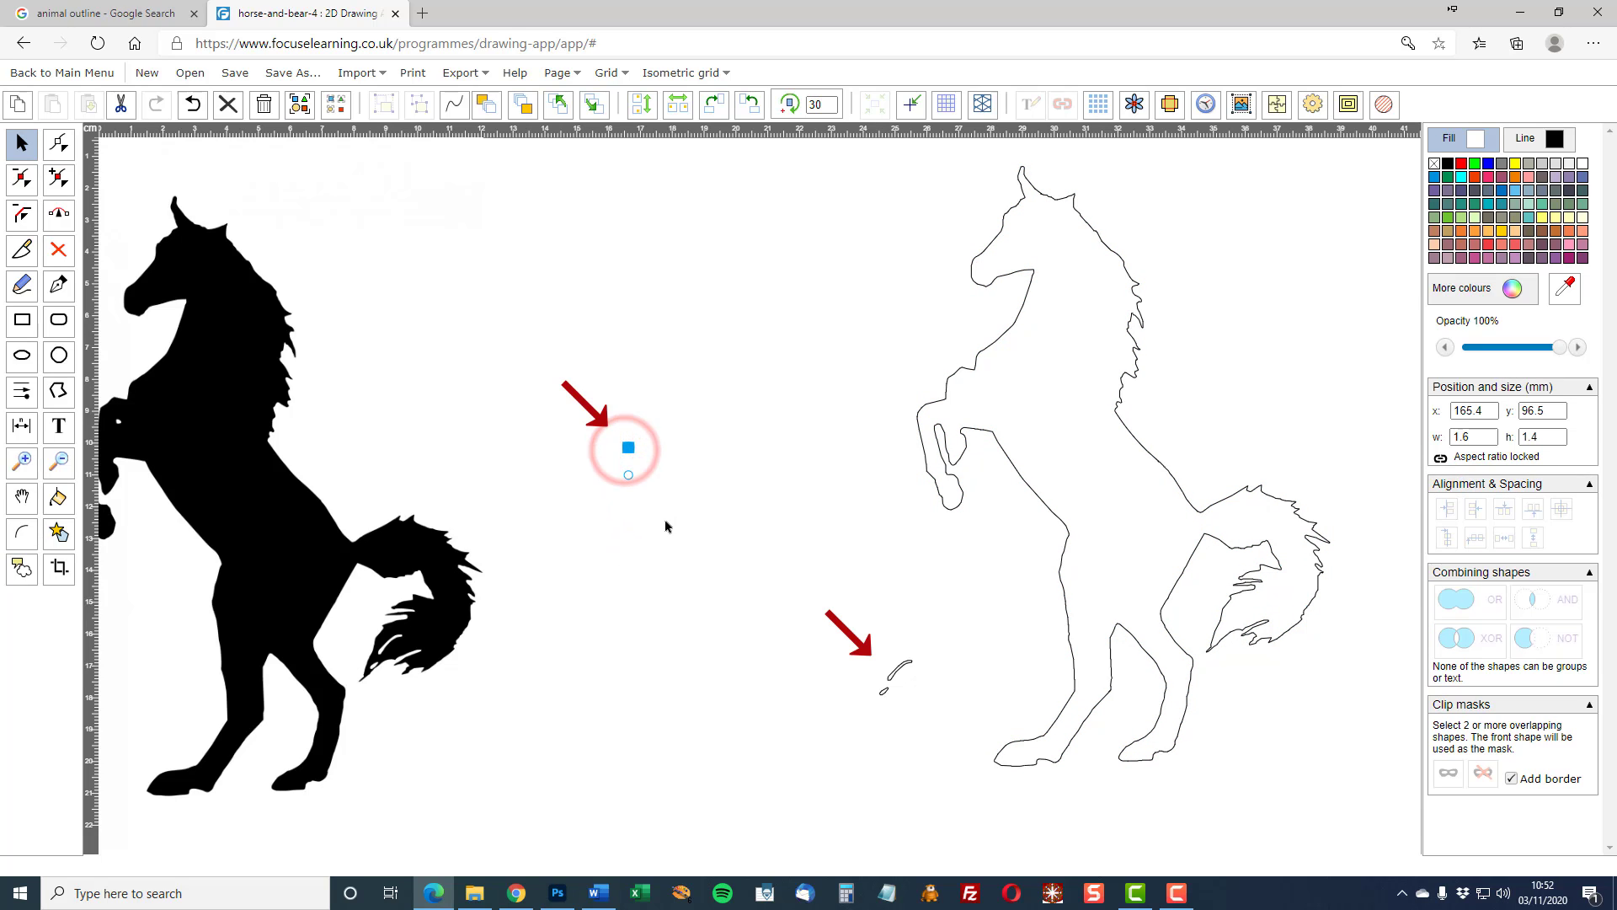
{"action": "key", "text": "Delete"}
{"action": "left_click", "coordinate": [897, 669]}
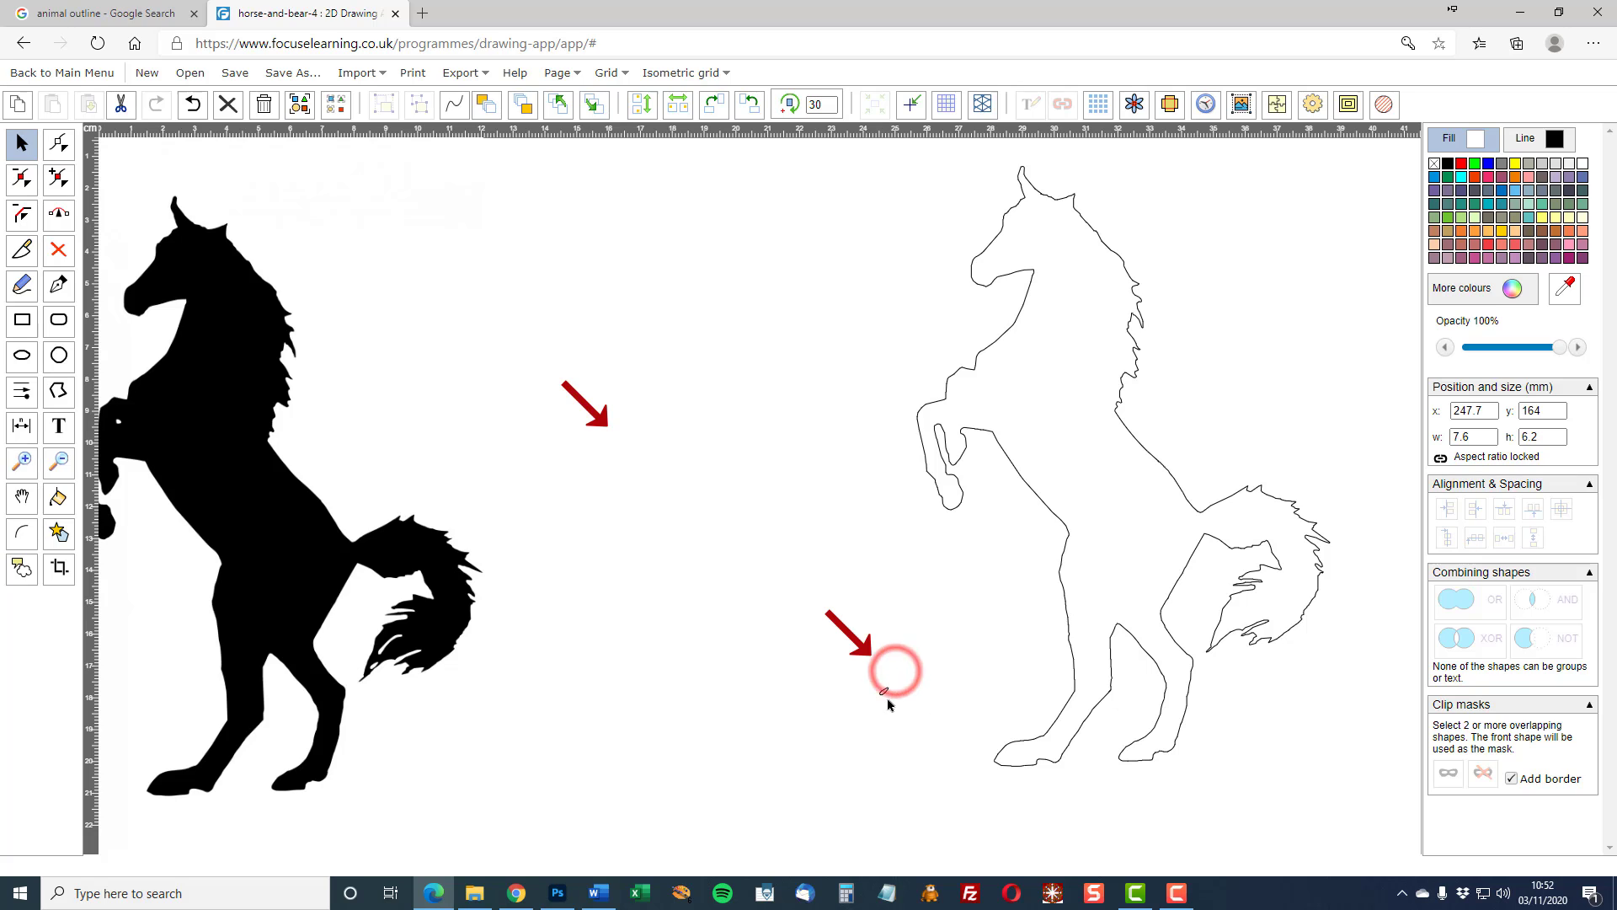
{"action": "left_click", "coordinate": [883, 690]}
{"action": "key", "text": "Delete"}
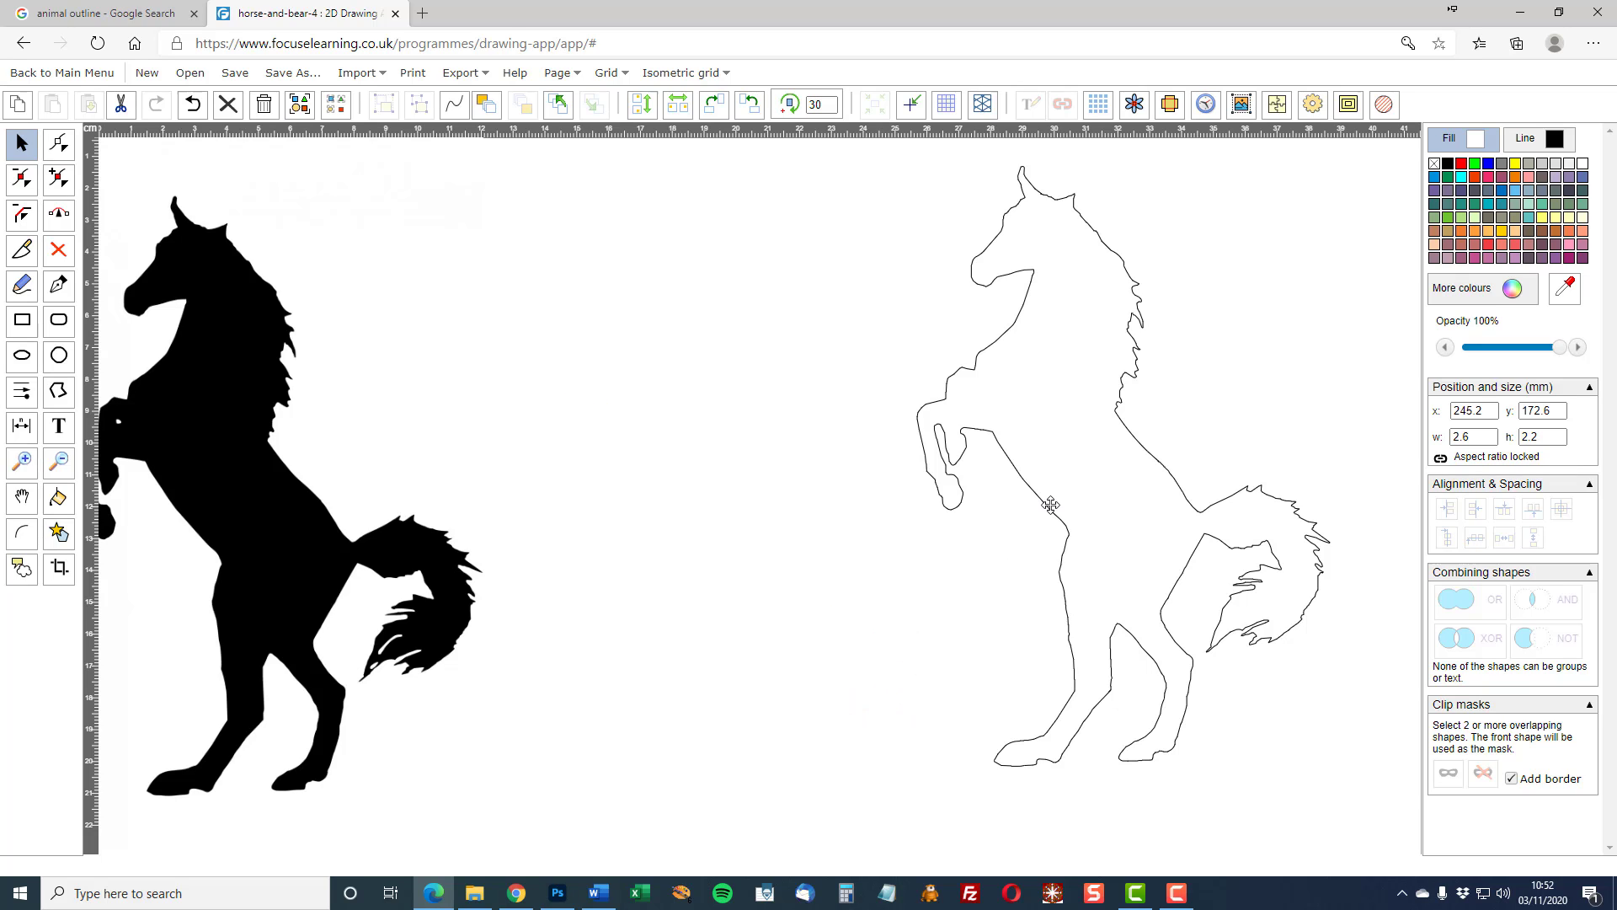
Move the horse outline back towards the page centre and scale it proportionally to about 86.5 mm wide and 125.7 mm high
{"action": "left_click_drag", "start_coordinate": [1051, 505], "coordinate": [822, 526]}
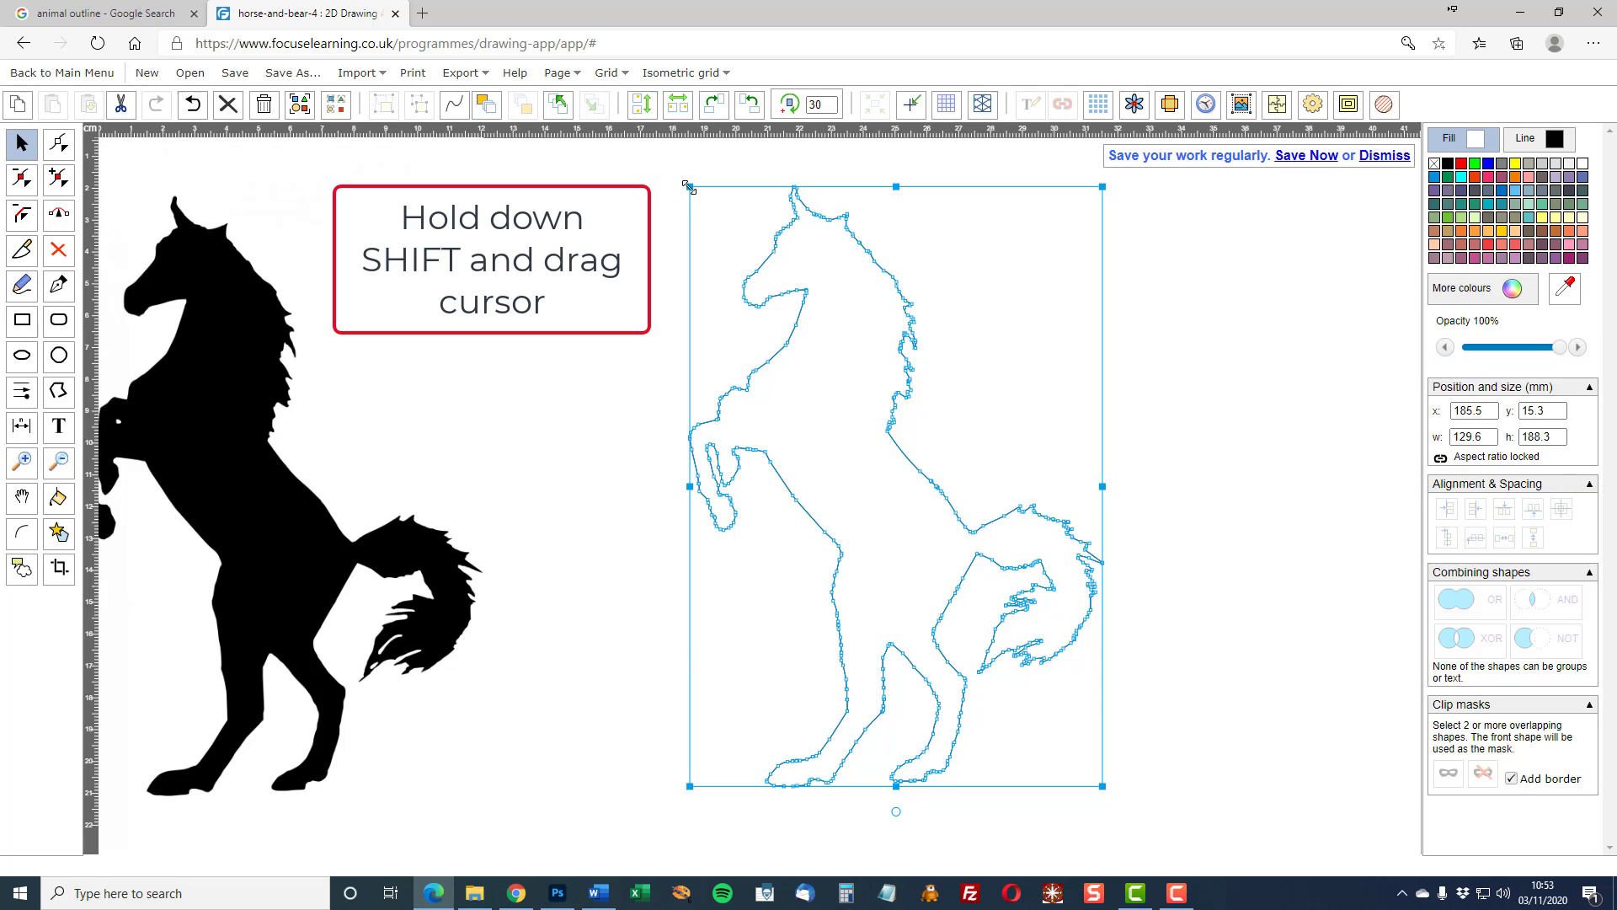
{"action": "left_click_drag", "start_coordinate": [688, 187], "coordinate": [827, 449]}
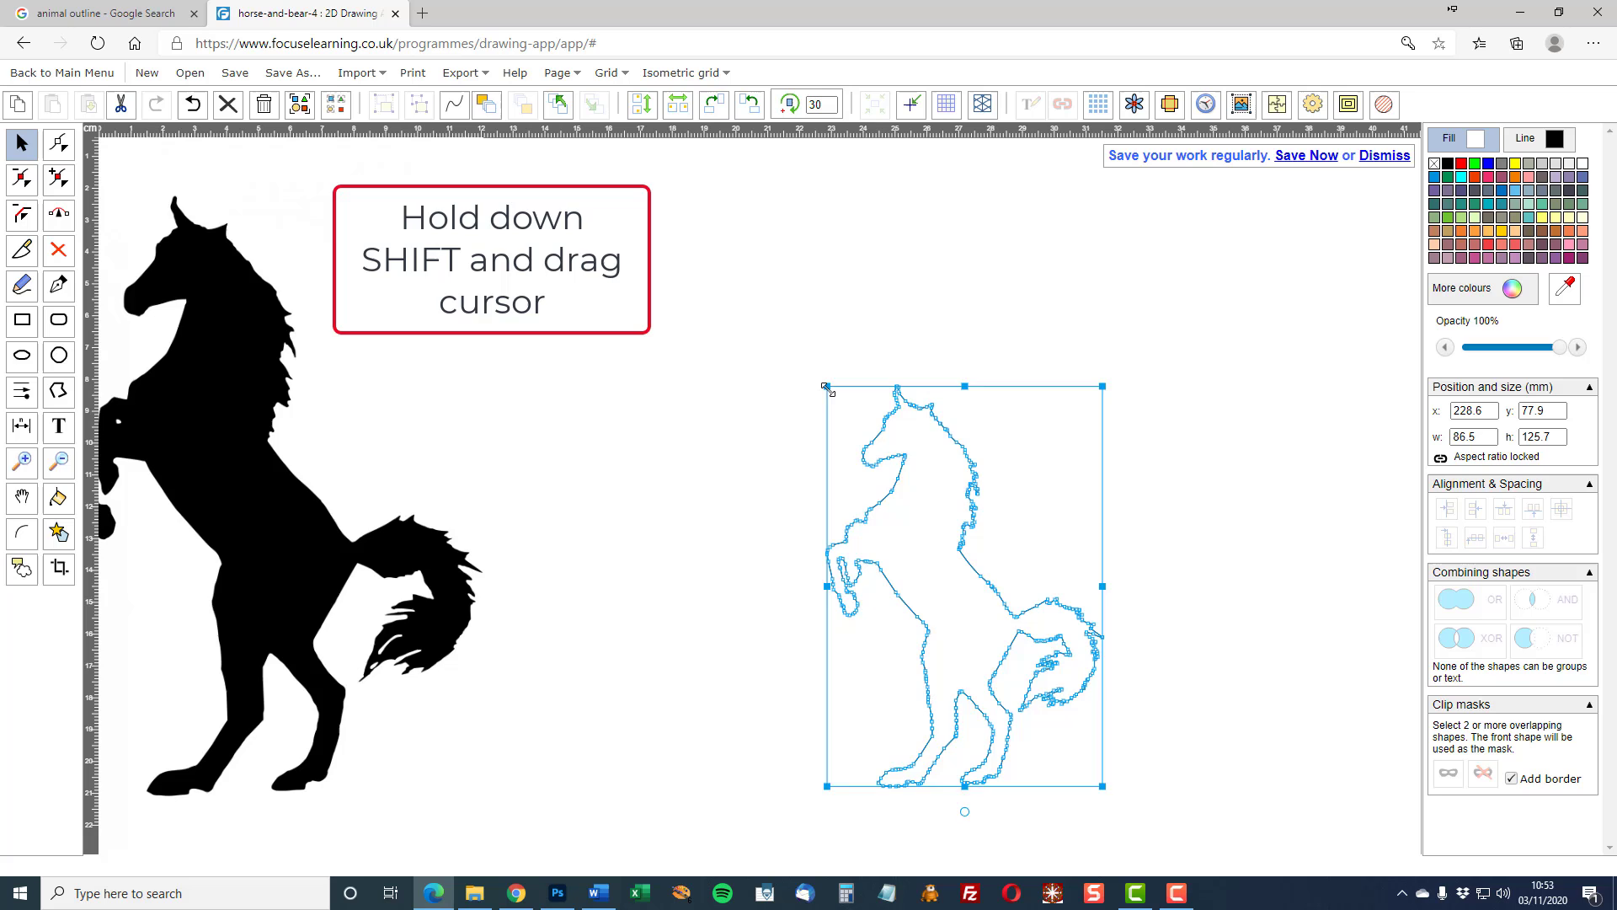
Try enlarging the horse outline to about 126 mm wide and 161 mm high, and undo the resize
{"action": "left_click_drag", "start_coordinate": [826, 386], "coordinate": [701, 273]}
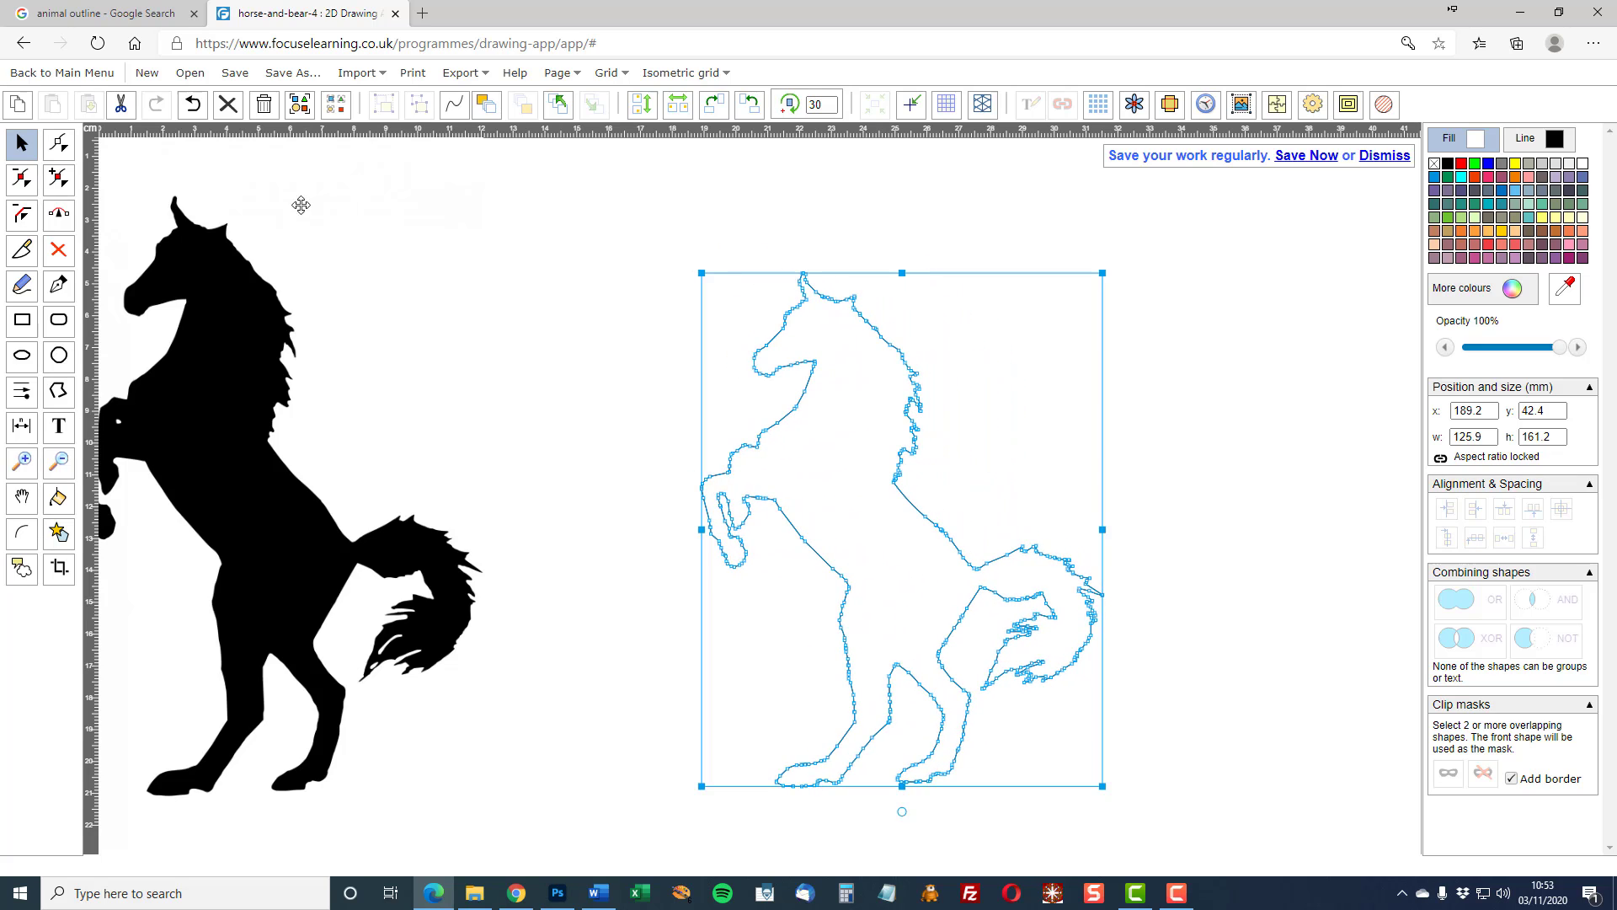
{"action": "left_click", "coordinate": [192, 105]}
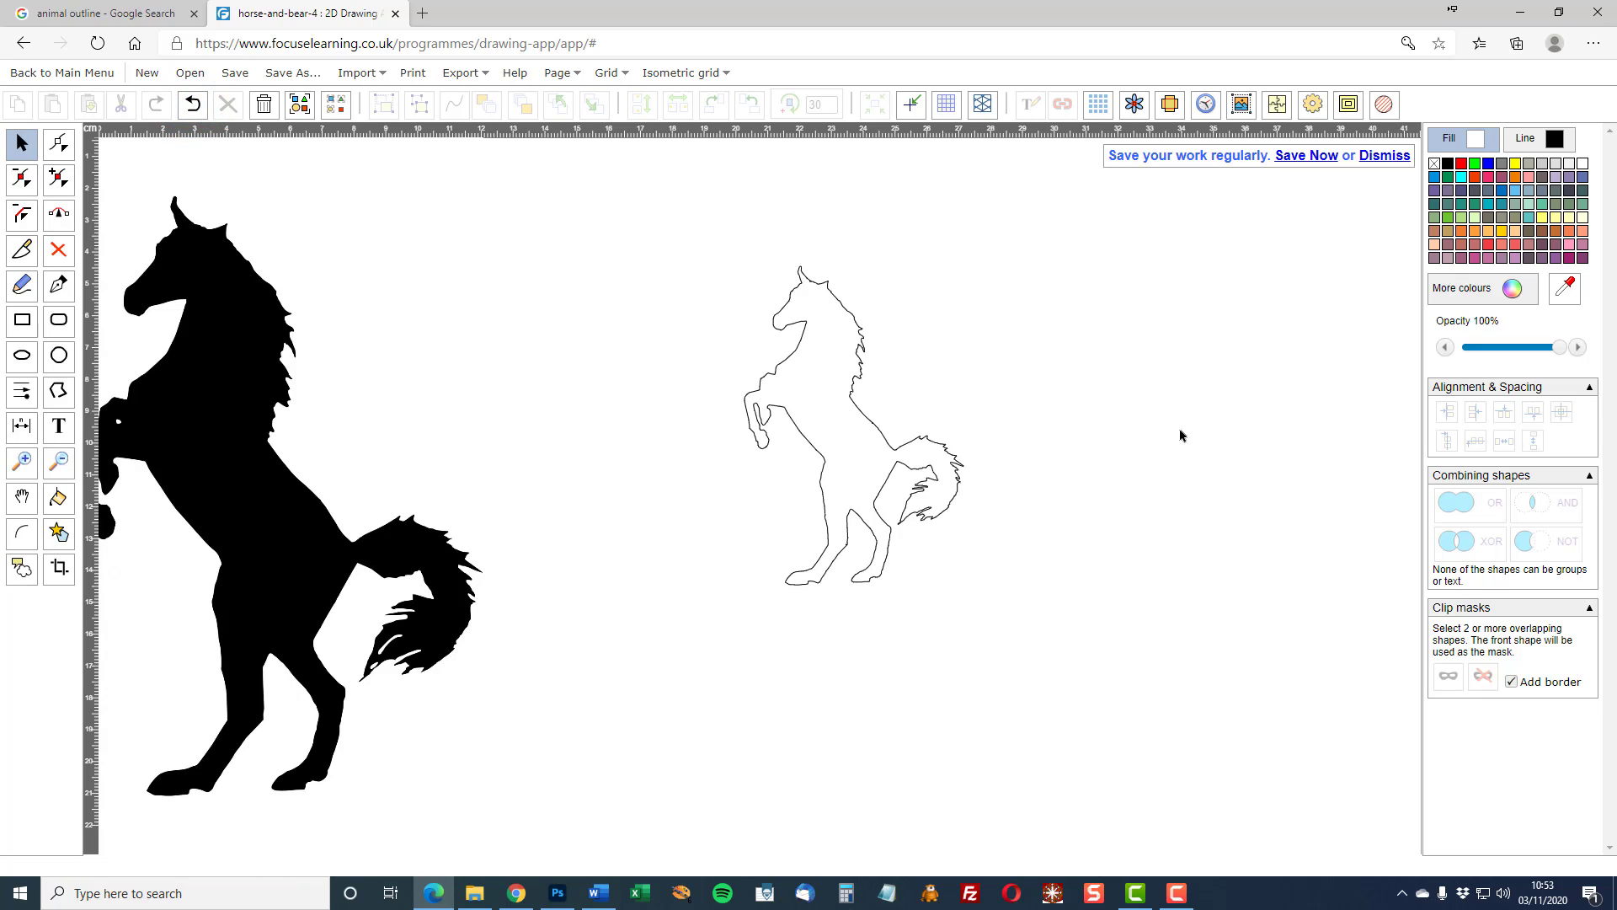
Change the line colour of the traced horse outline to red
{"action": "left_click", "coordinate": [867, 417]}
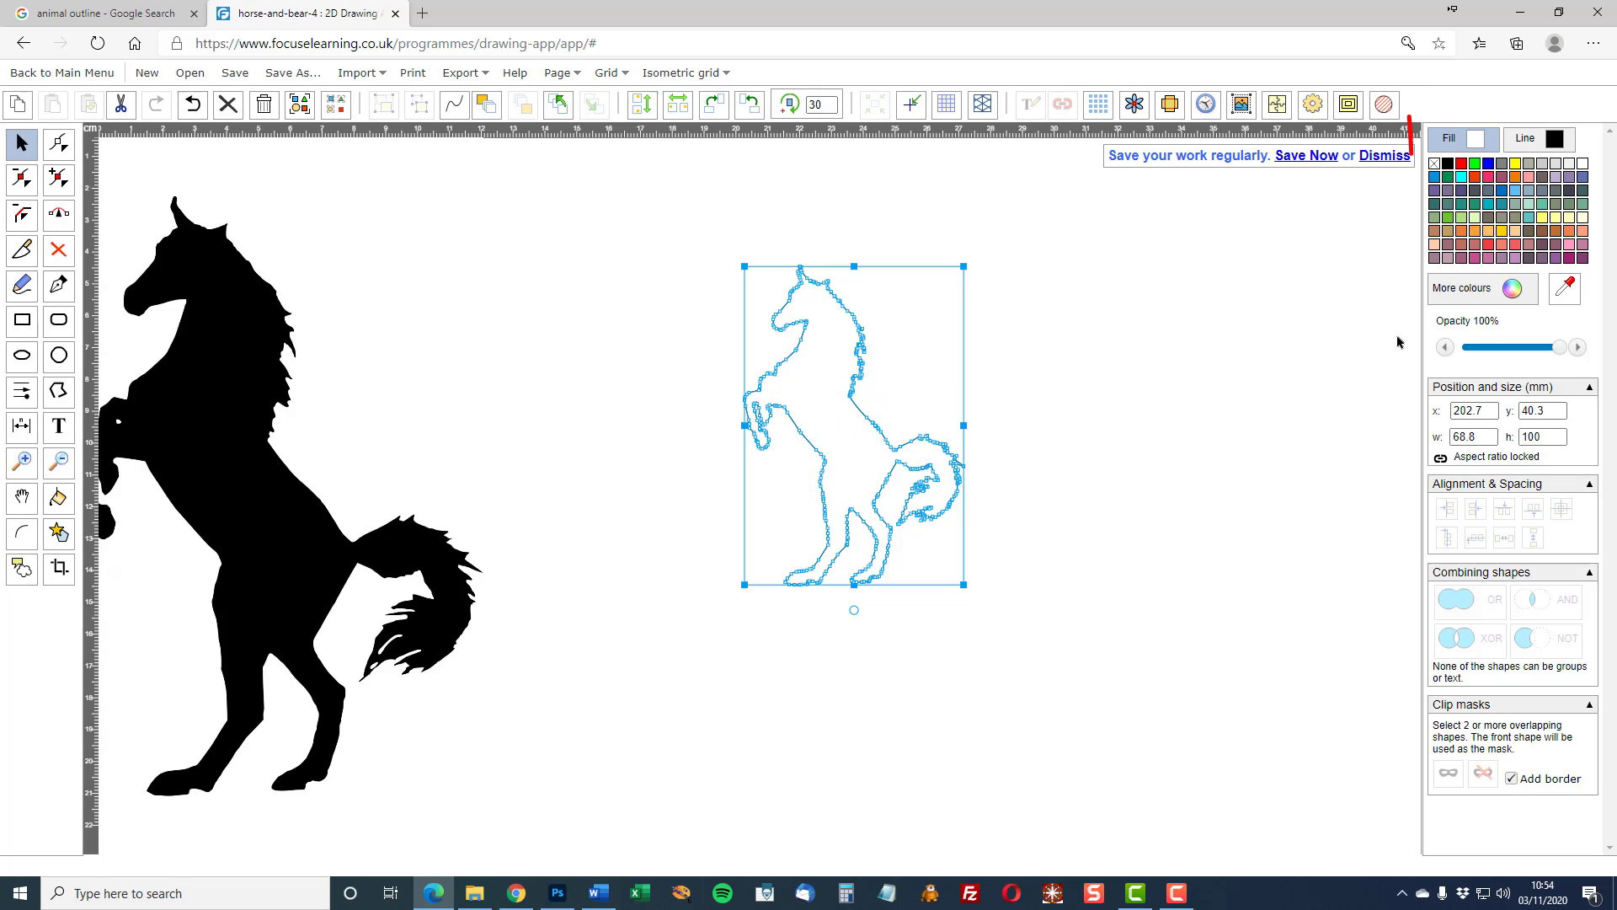
{"action": "mouse_move", "coordinate": [1398, 341]}
{"action": "left_mouse_down"}
{"action": "mouse_move", "coordinate": [1605, 368]}
{"action": "mouse_move", "coordinate": [1610, 126]}
{"action": "mouse_move", "coordinate": [1508, 147]}
{"action": "left_mouse_up"}
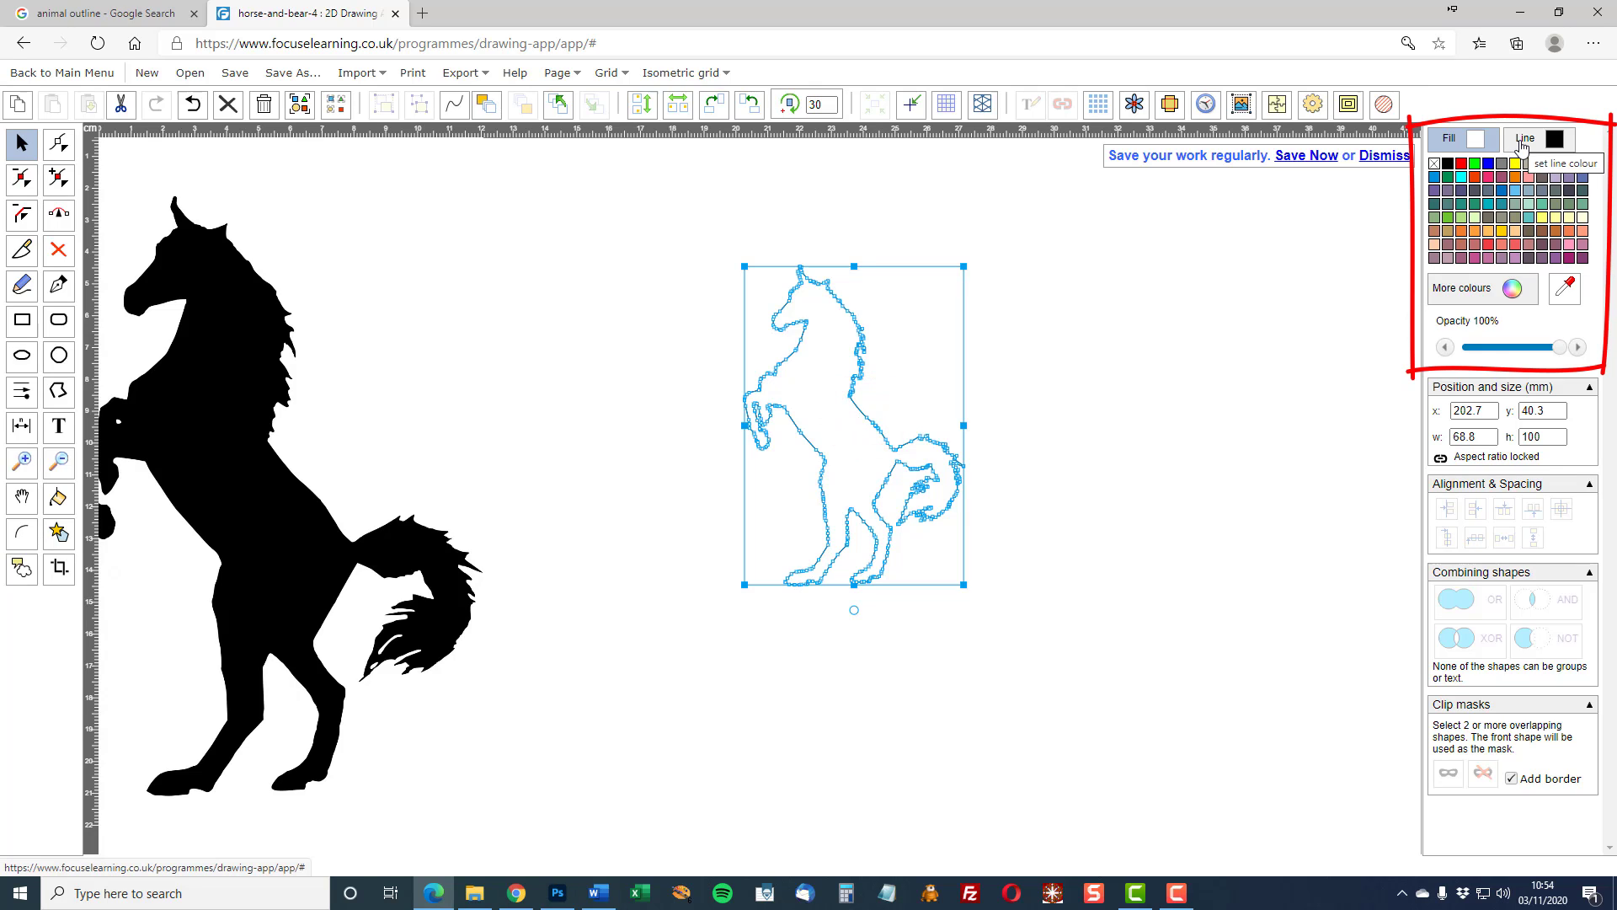
{"action": "left_click", "coordinate": [1521, 146]}
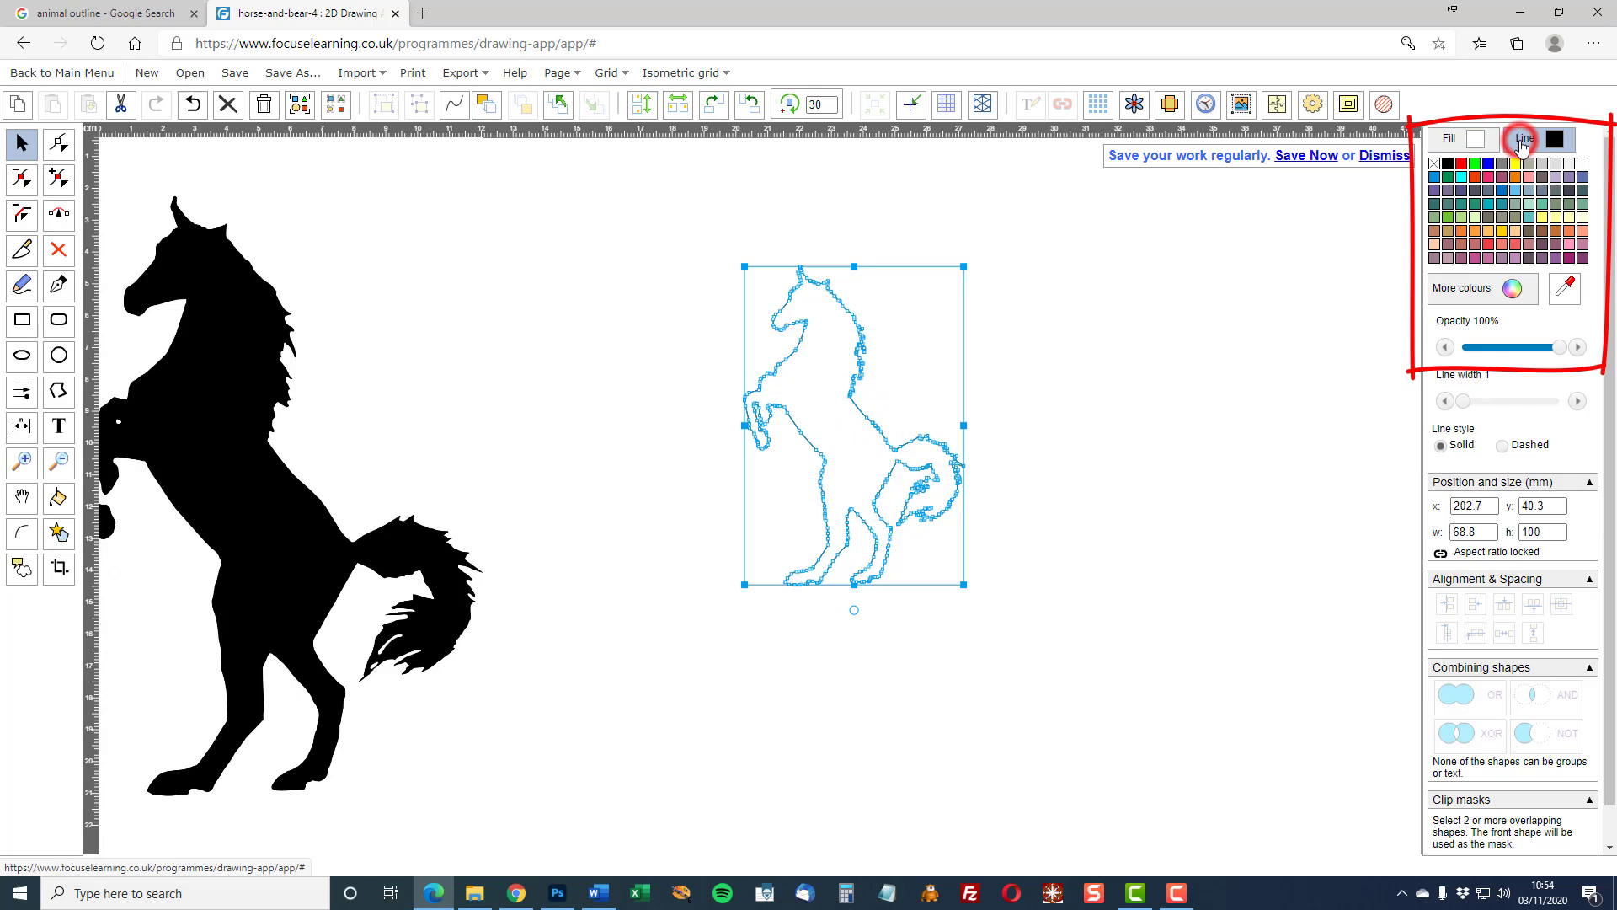
{"action": "left_click", "coordinate": [1460, 165]}
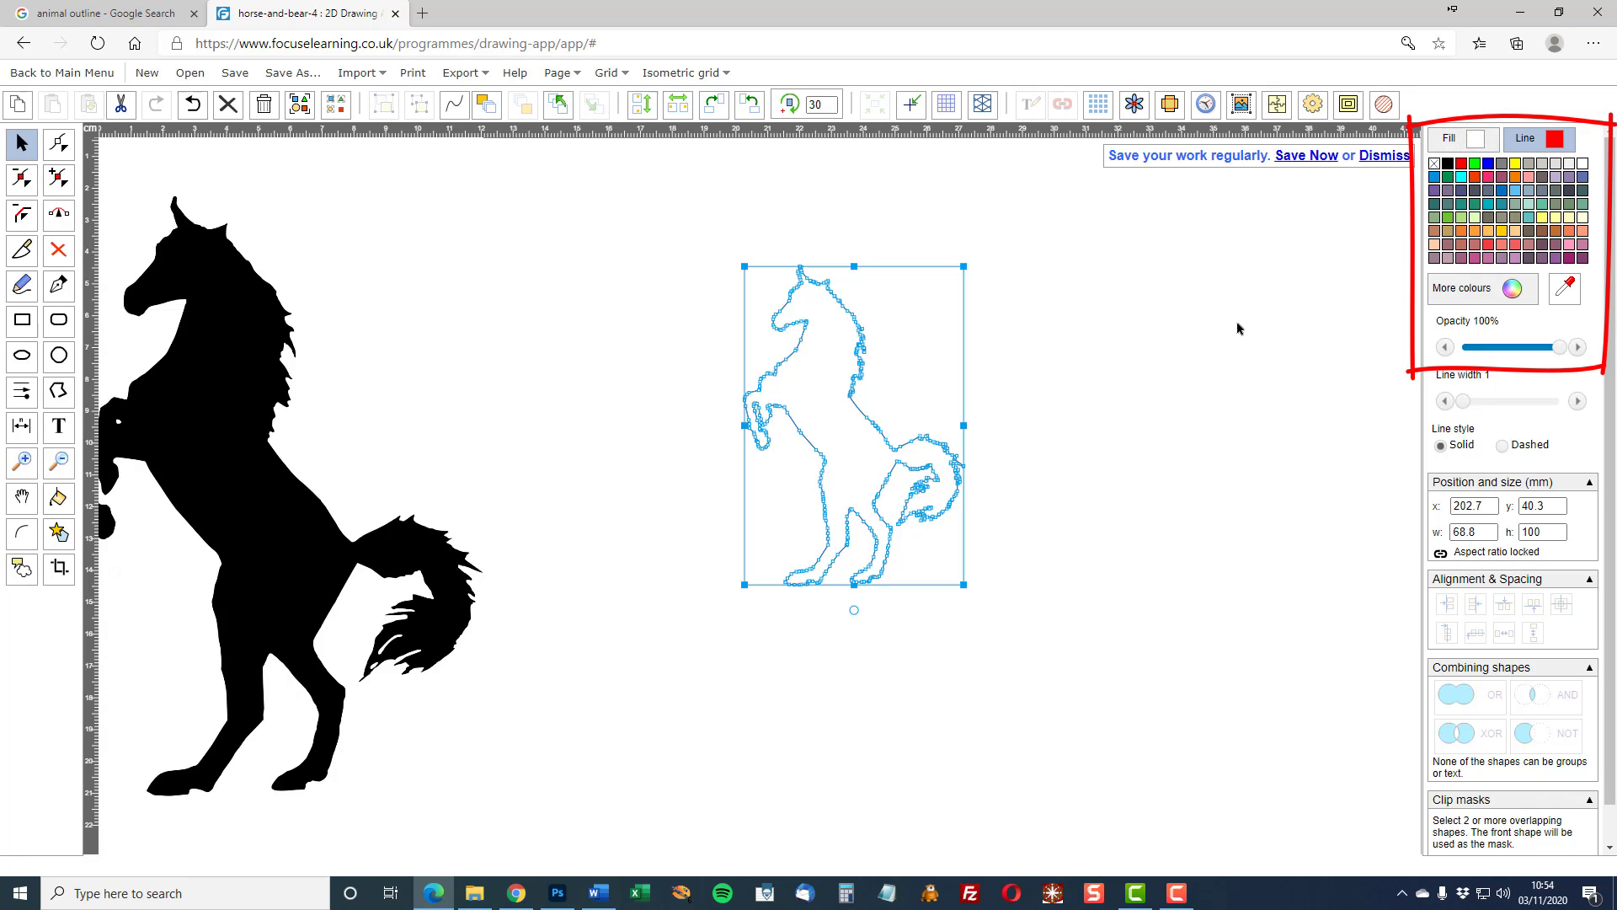
{"action": "left_click", "coordinate": [1156, 357]}
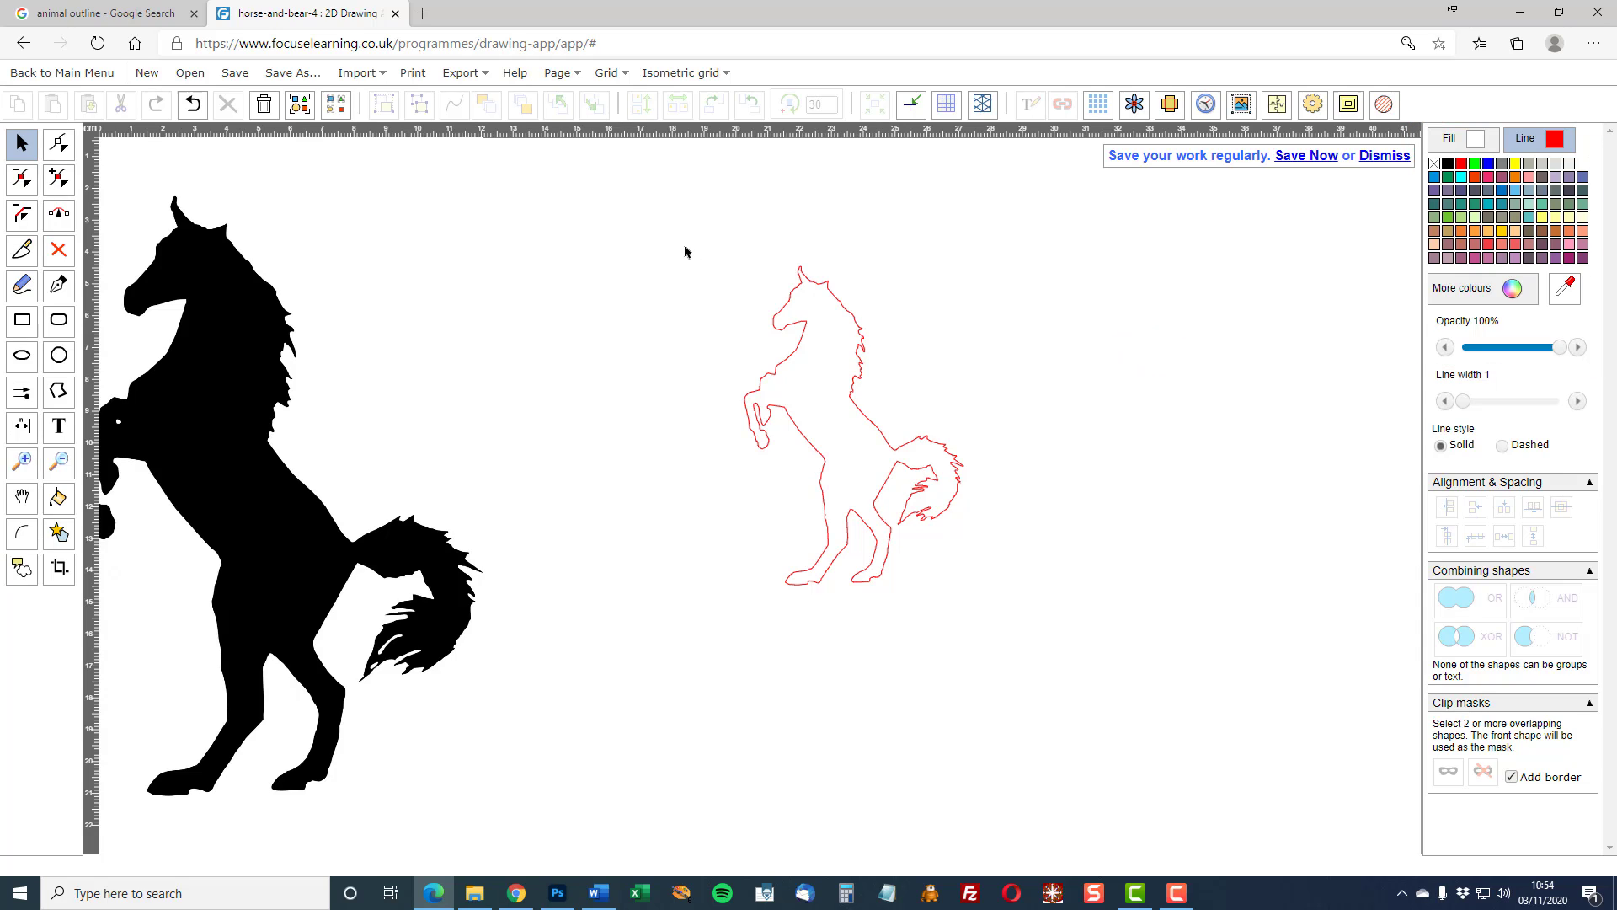
Start a grid duplication of the red horse outline with 2 columns and 2 rows
{"action": "left_click_drag", "start_coordinate": [632, 249], "coordinate": [993, 601]}
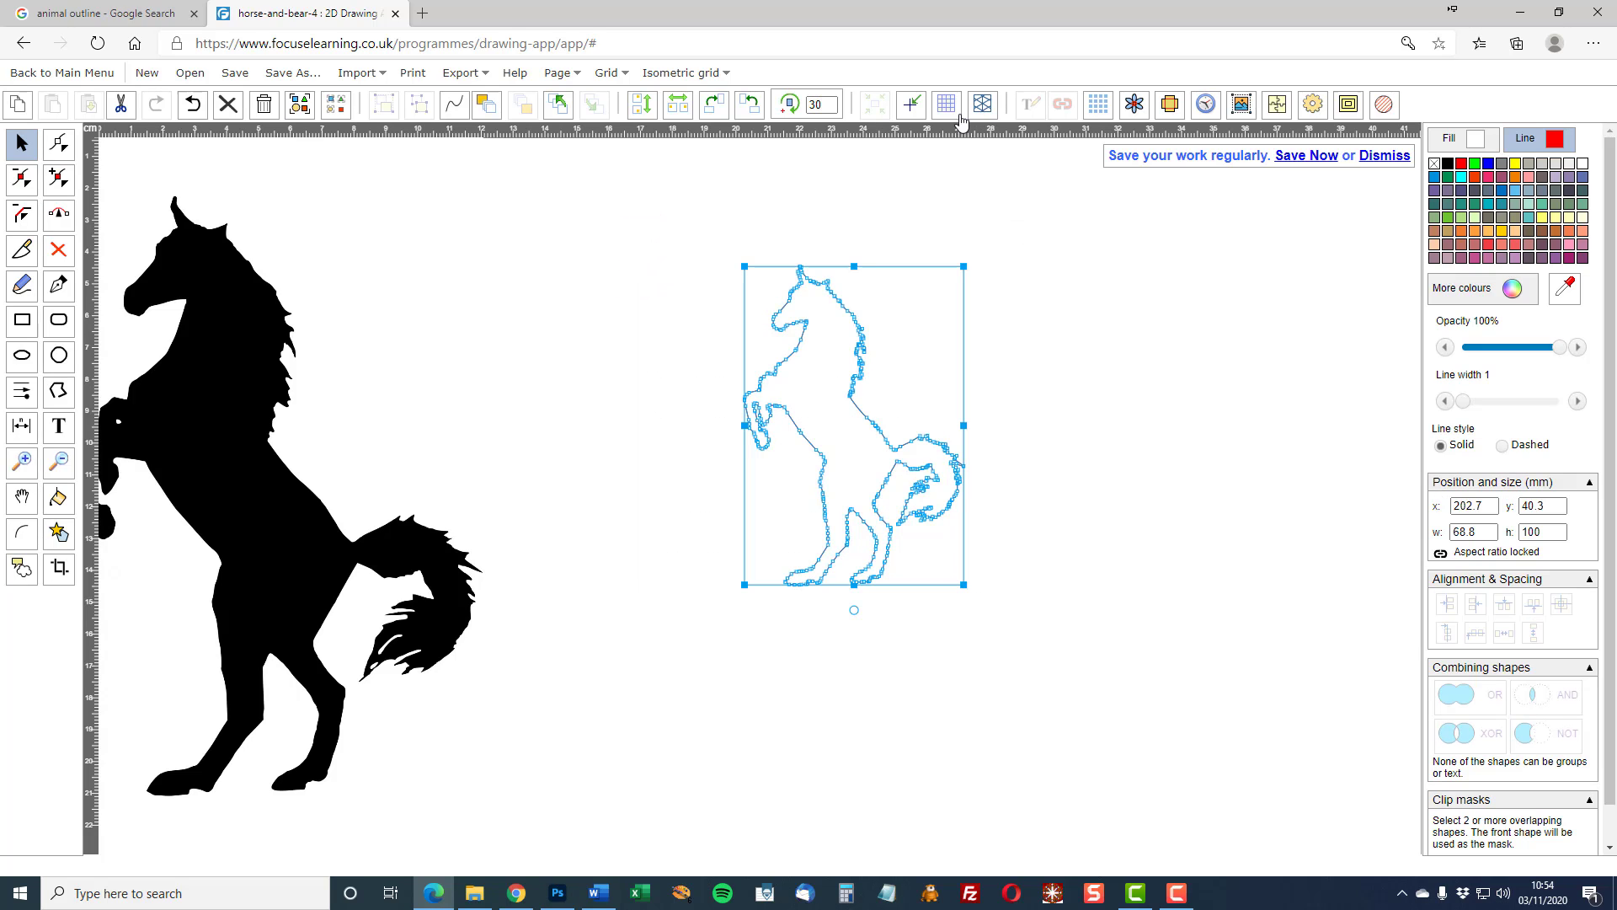
{"action": "left_click", "coordinate": [1097, 106]}
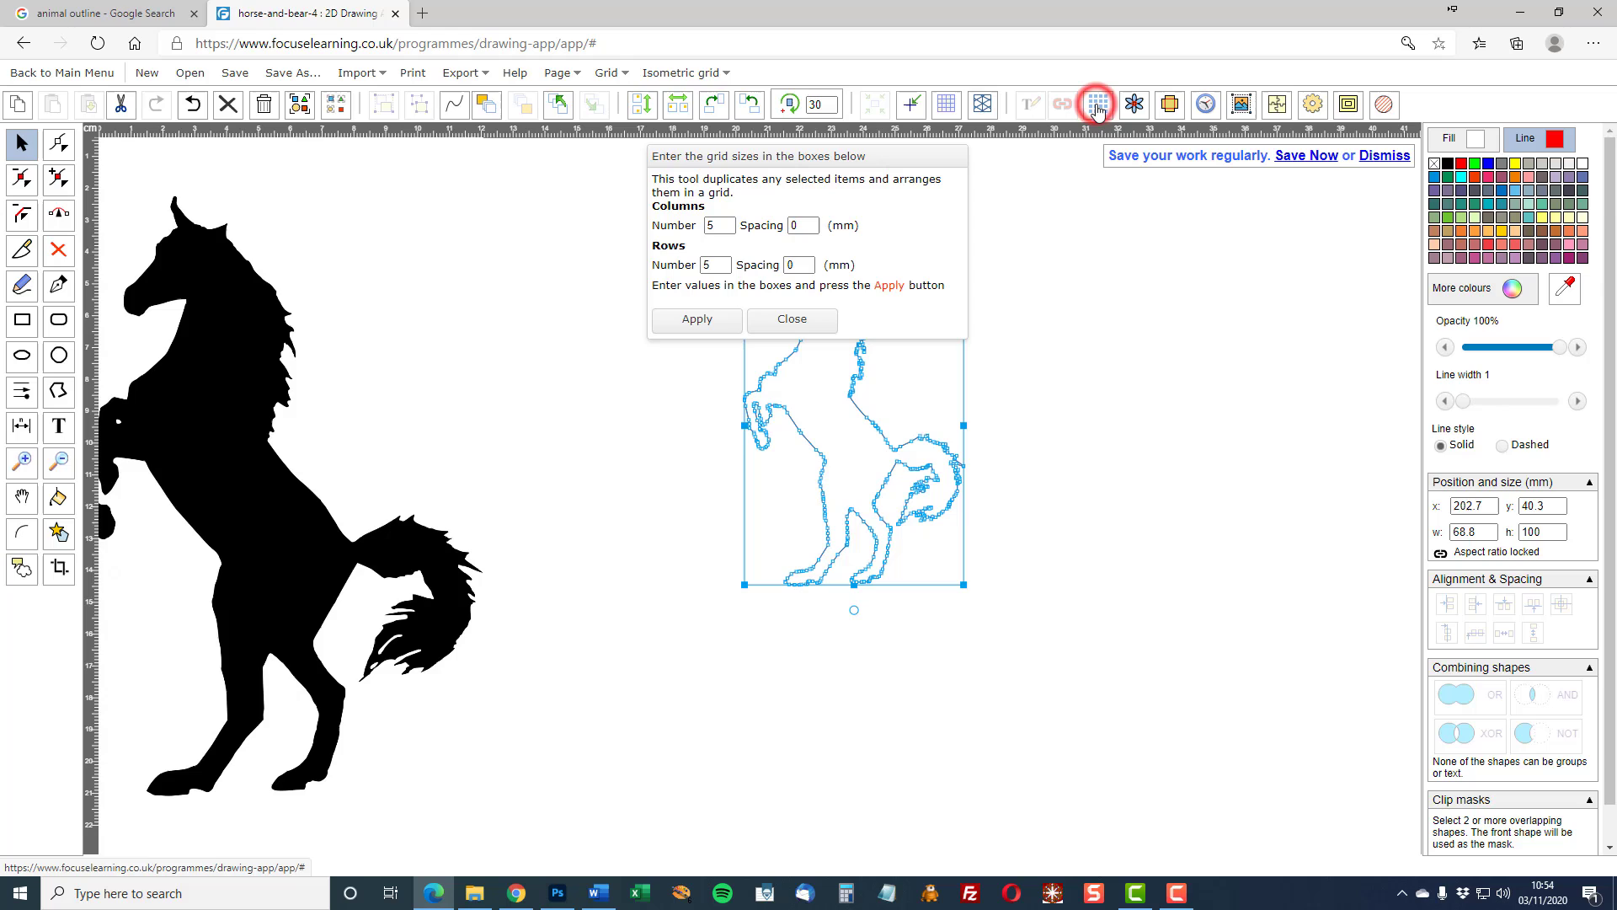
{"action": "double_click", "coordinate": [720, 226]}
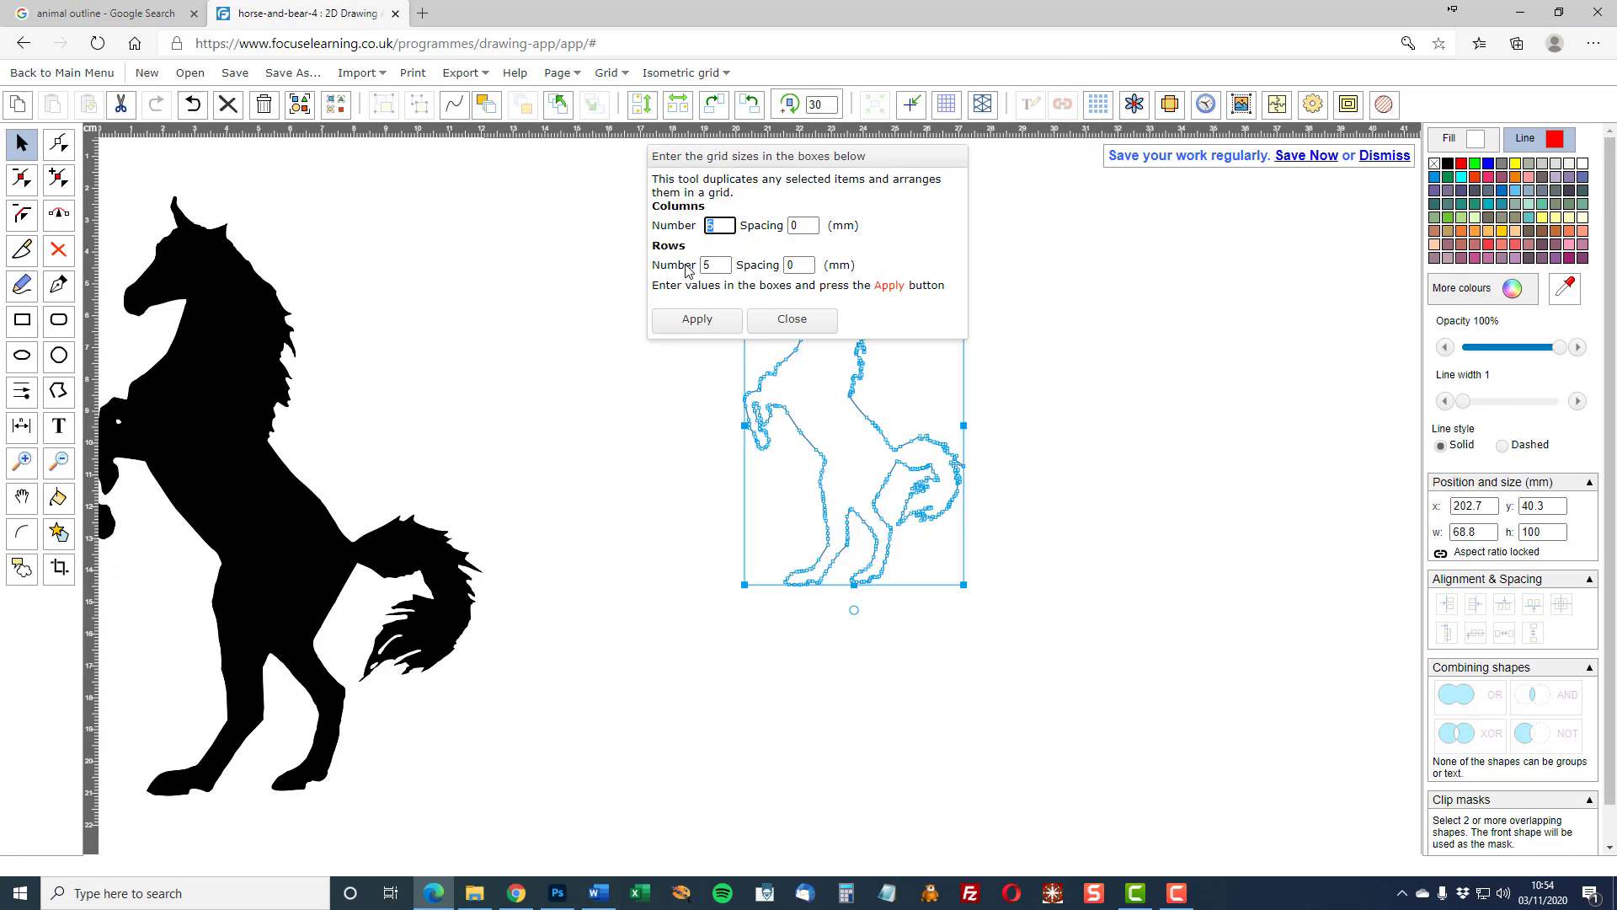
{"action": "type", "text": "2"}
{"action": "double_click", "coordinate": [714, 265]}
{"action": "type", "text": "2"}
Set the column and row spacing to 10 mm, apply the grid duplication and deselect the result
{"action": "double_click", "coordinate": [802, 225]}
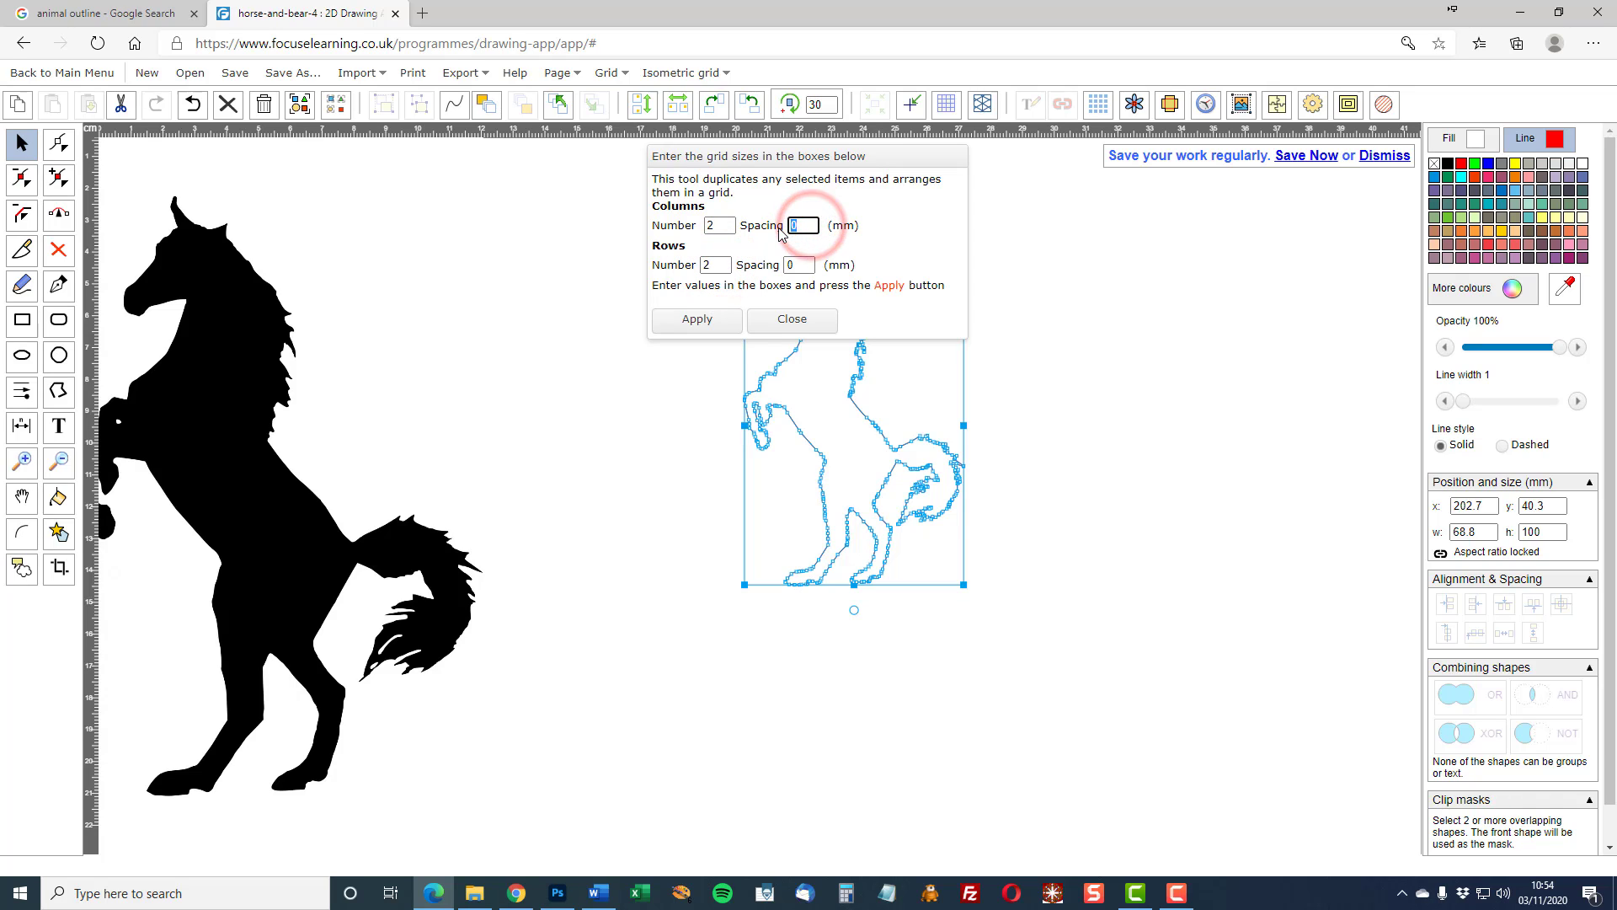
{"action": "type", "text": "10"}
{"action": "double_click", "coordinate": [797, 264]}
{"action": "type", "text": "1"}
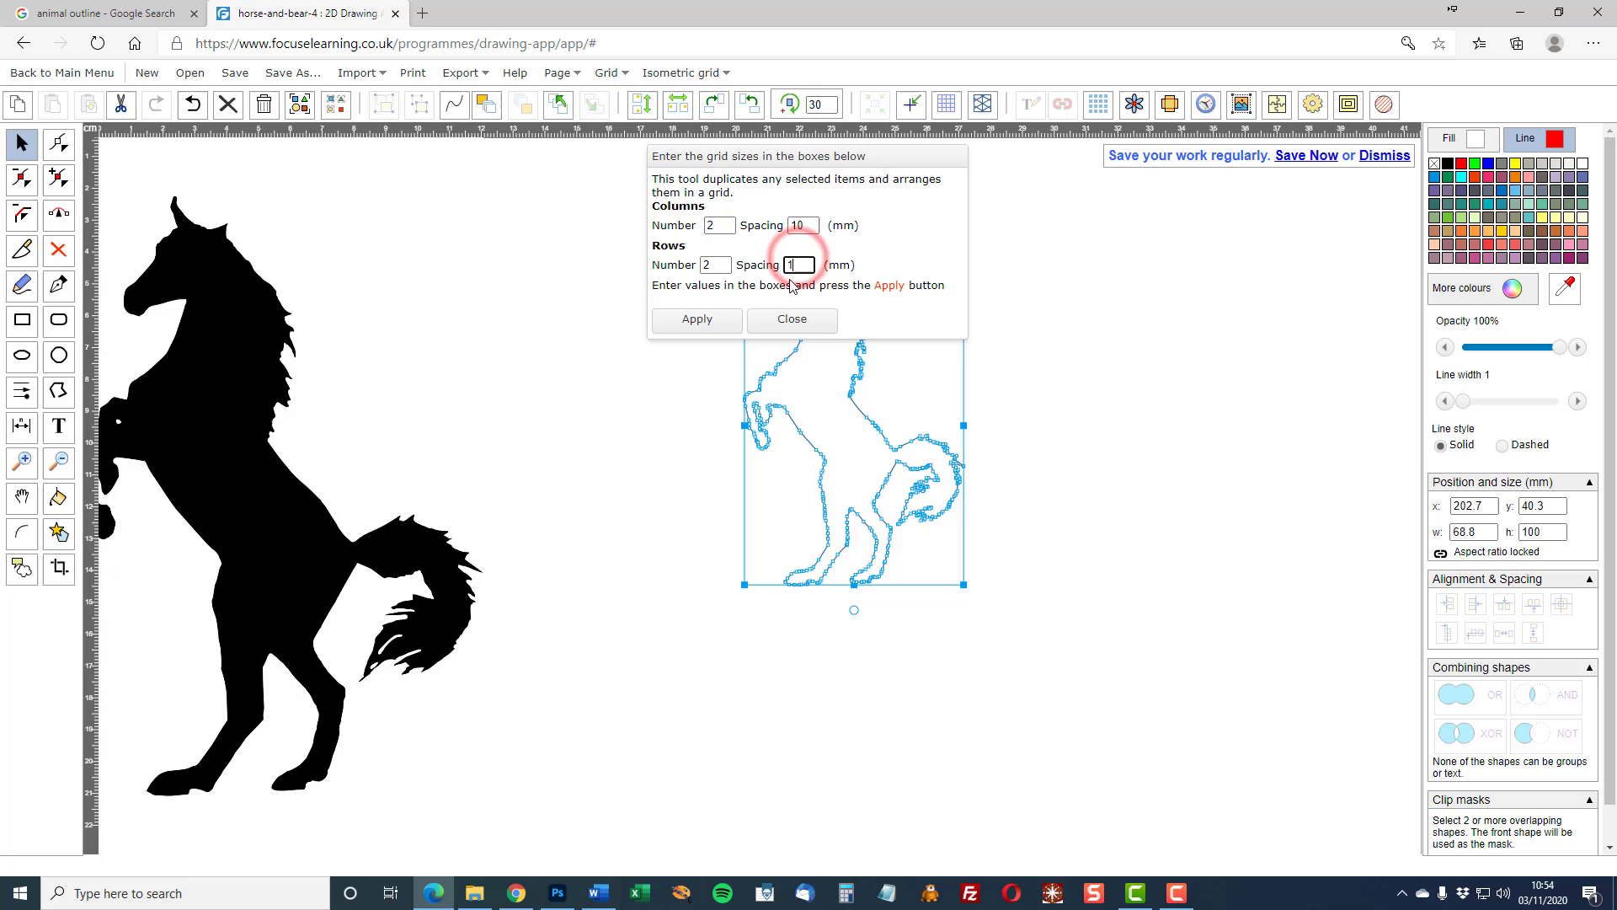
{"action": "type", "text": "0"}
{"action": "left_click", "coordinate": [682, 323]}
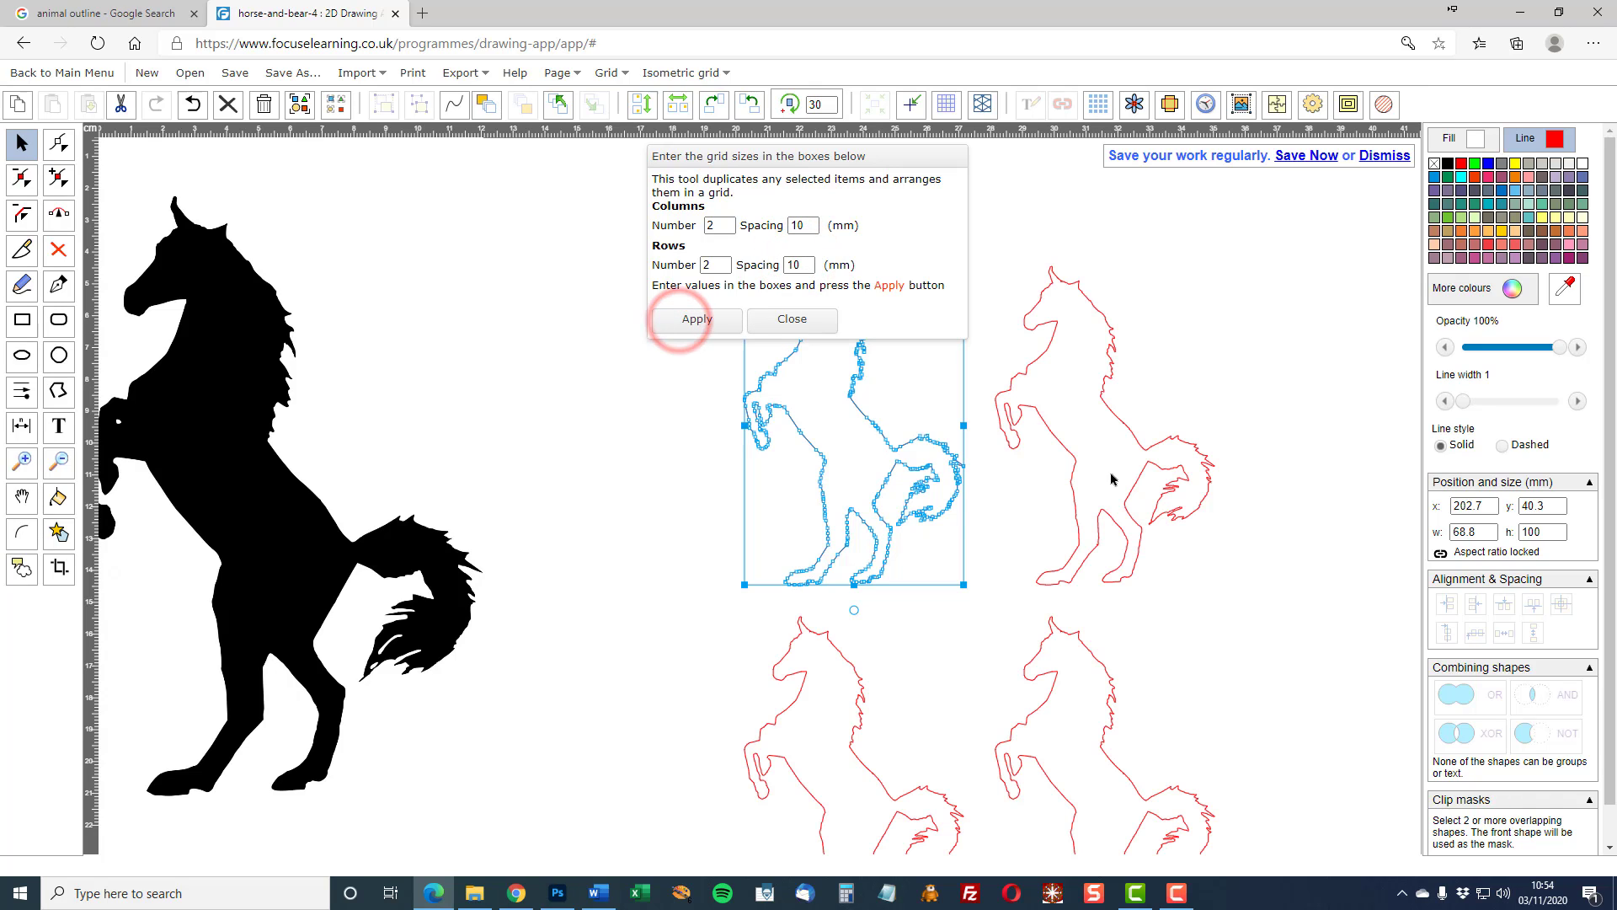
{"action": "left_click", "coordinate": [709, 317]}
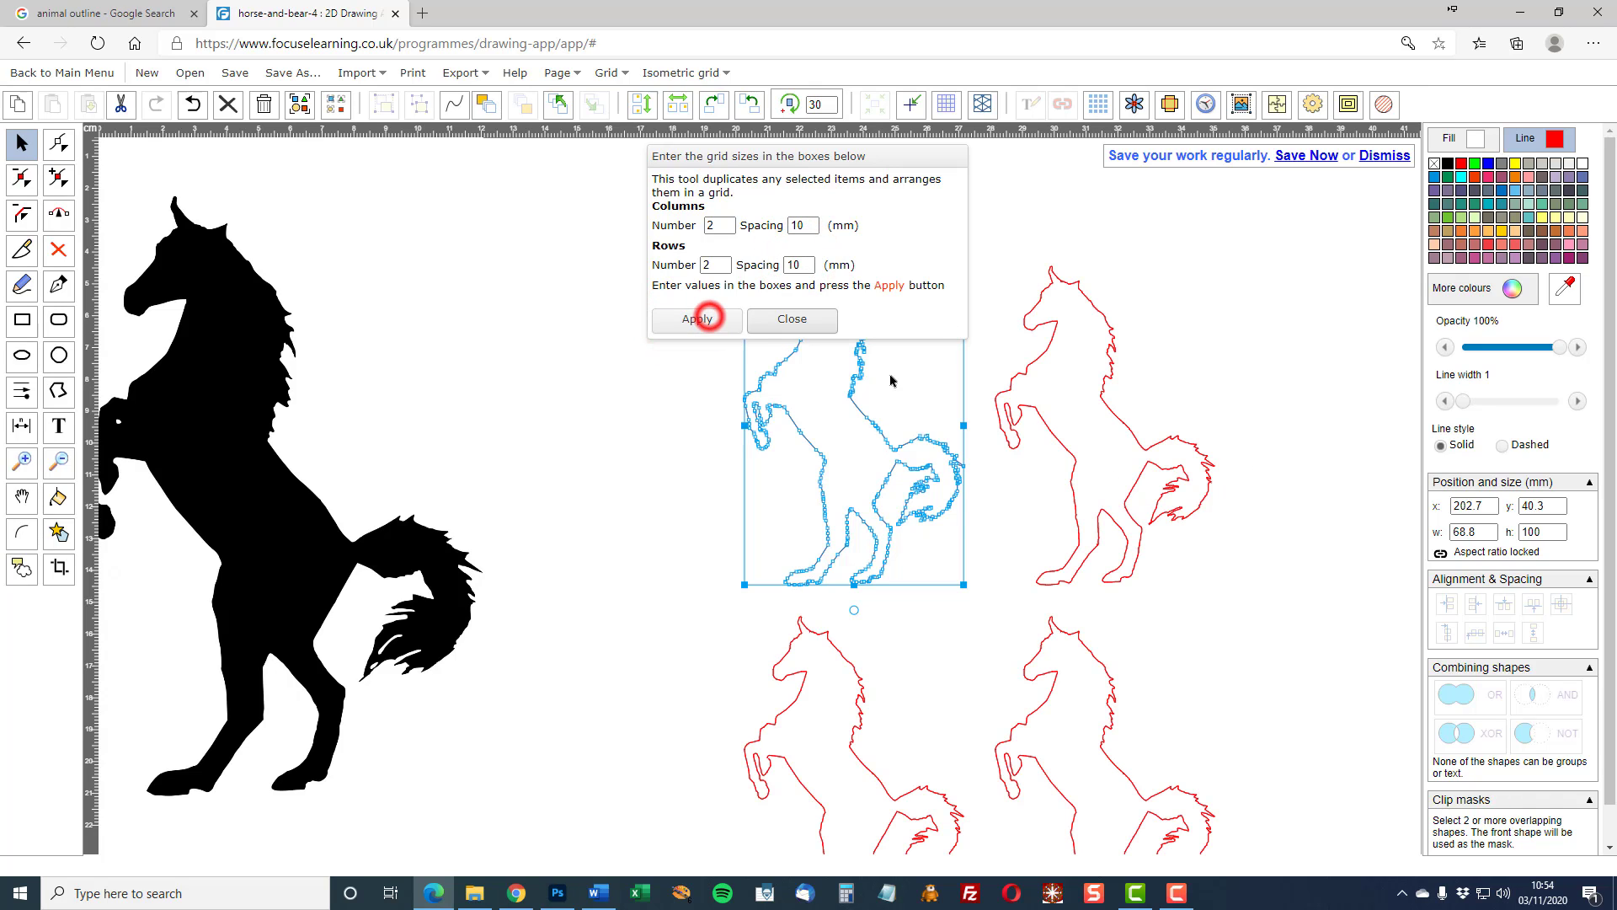
{"action": "left_click", "coordinate": [796, 319]}
{"action": "left_click", "coordinate": [1233, 402]}
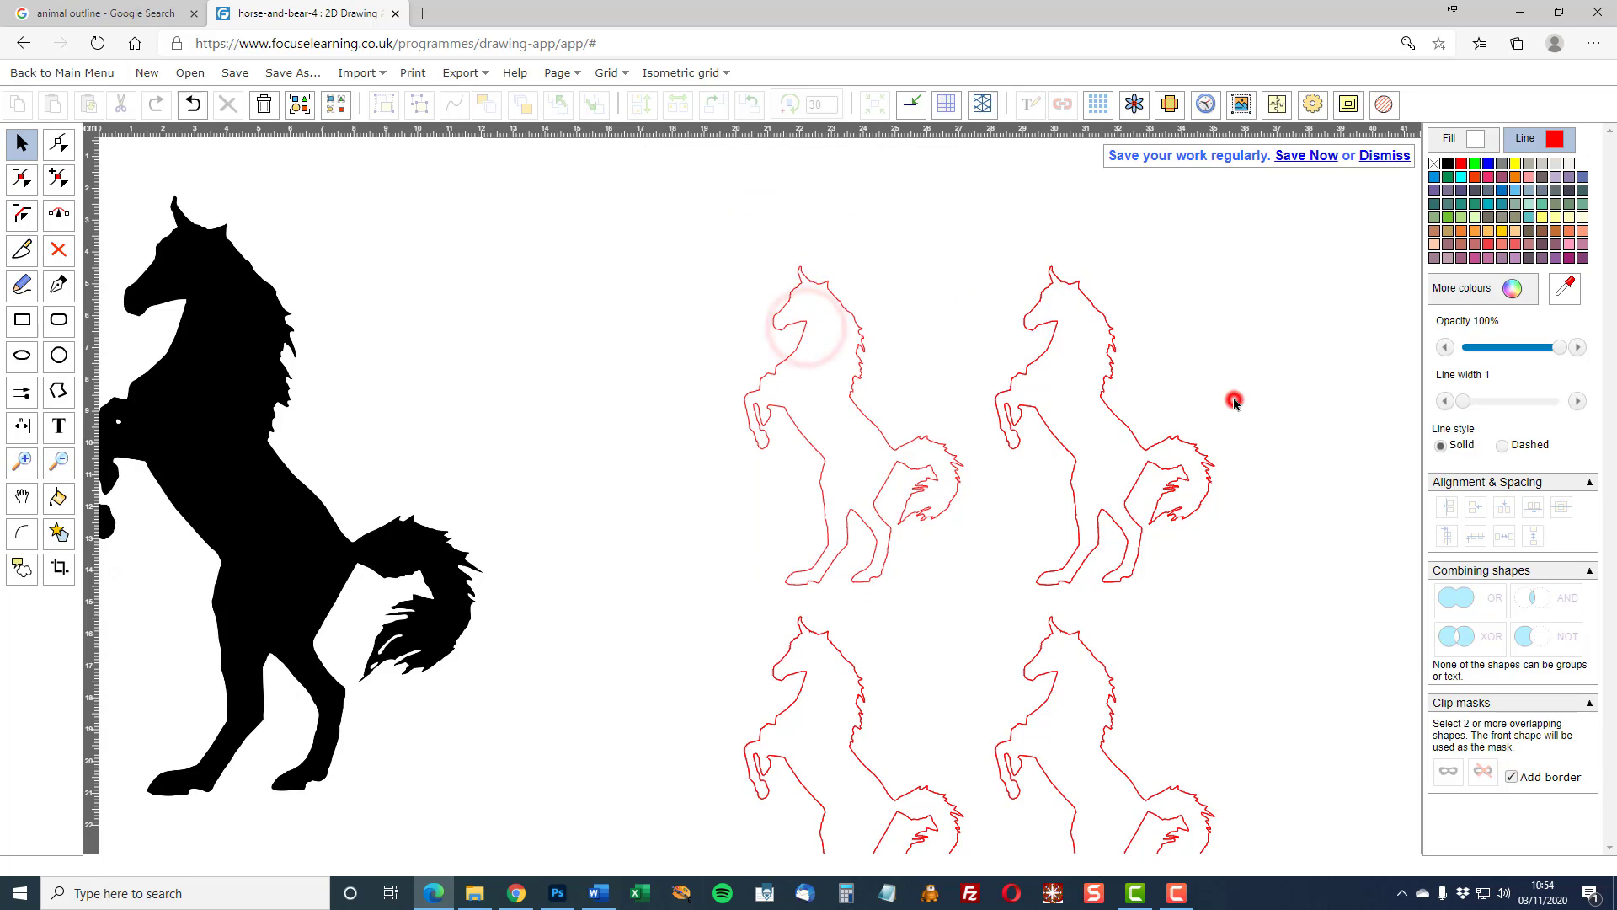
Select all four horse outlines and move them up the page to y 15.3 mm
{"action": "left_click_drag", "start_coordinate": [657, 261], "coordinate": [1021, 482]}
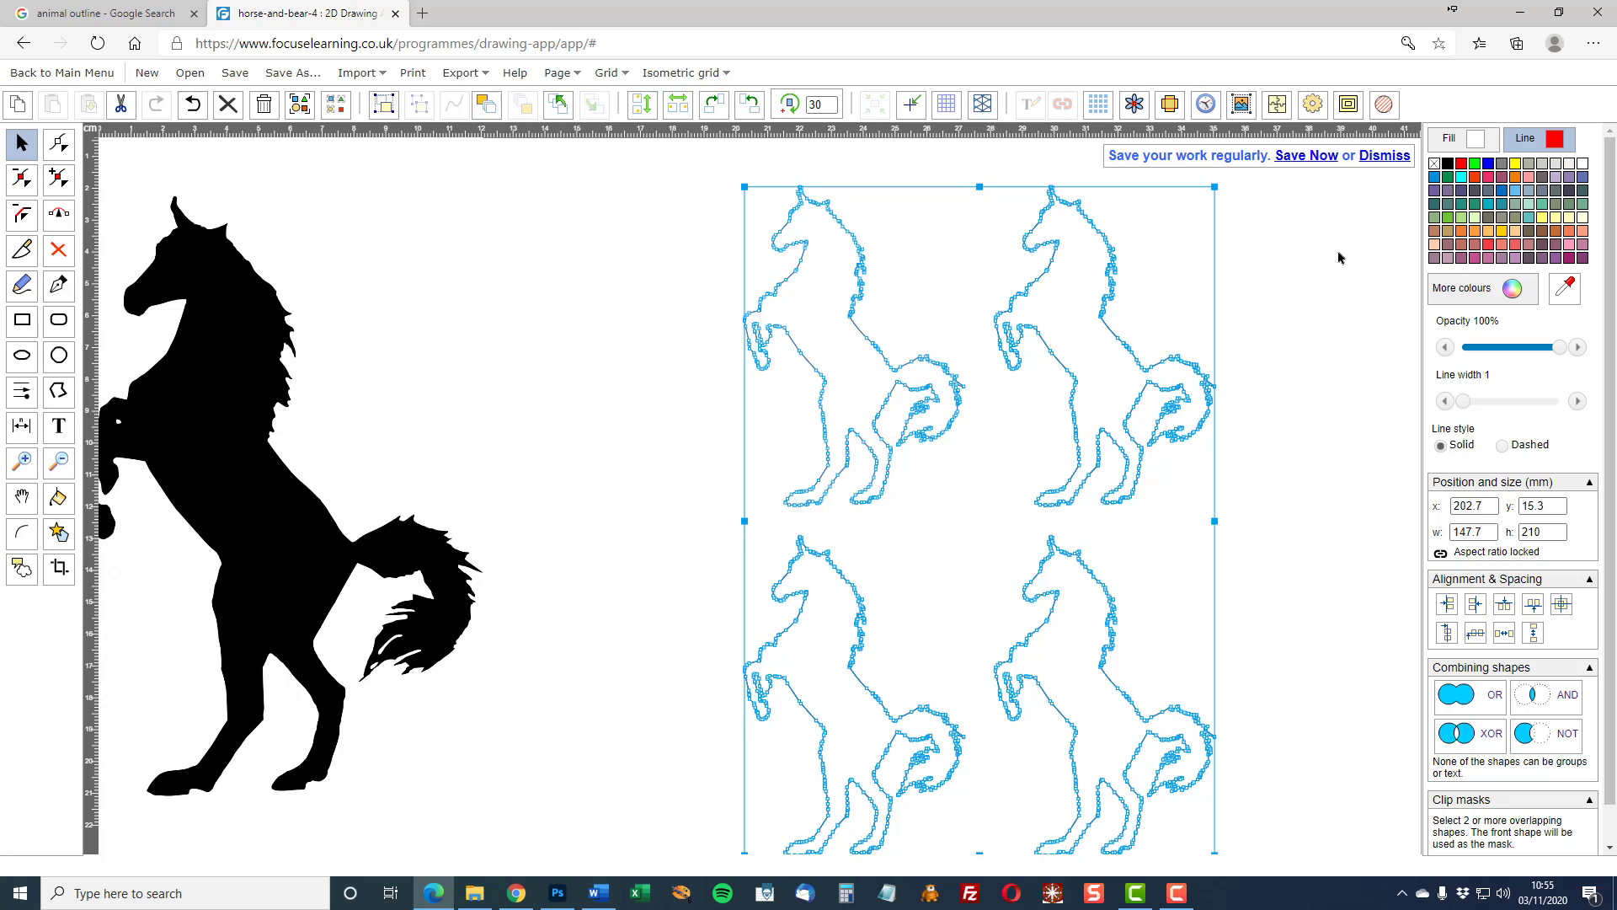
{"action": "left_click", "coordinate": [1306, 155]}
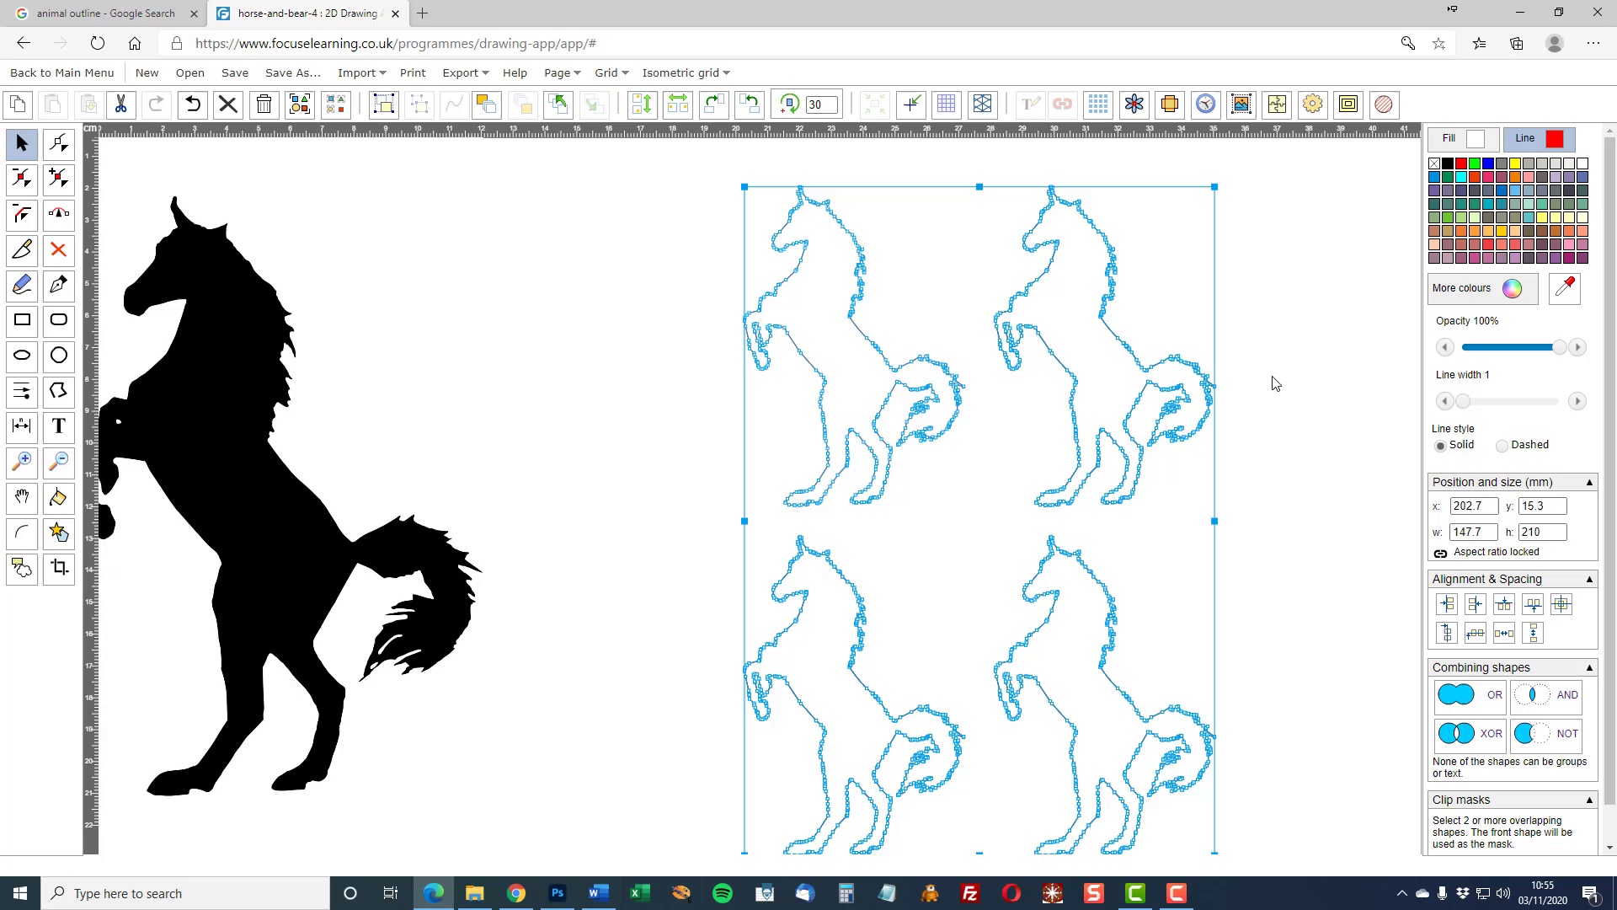
Move the original black horse image away from the page edge and delete it
{"action": "left_click", "coordinate": [266, 497]}
{"action": "left_click_drag", "start_coordinate": [267, 497], "coordinate": [423, 500]}
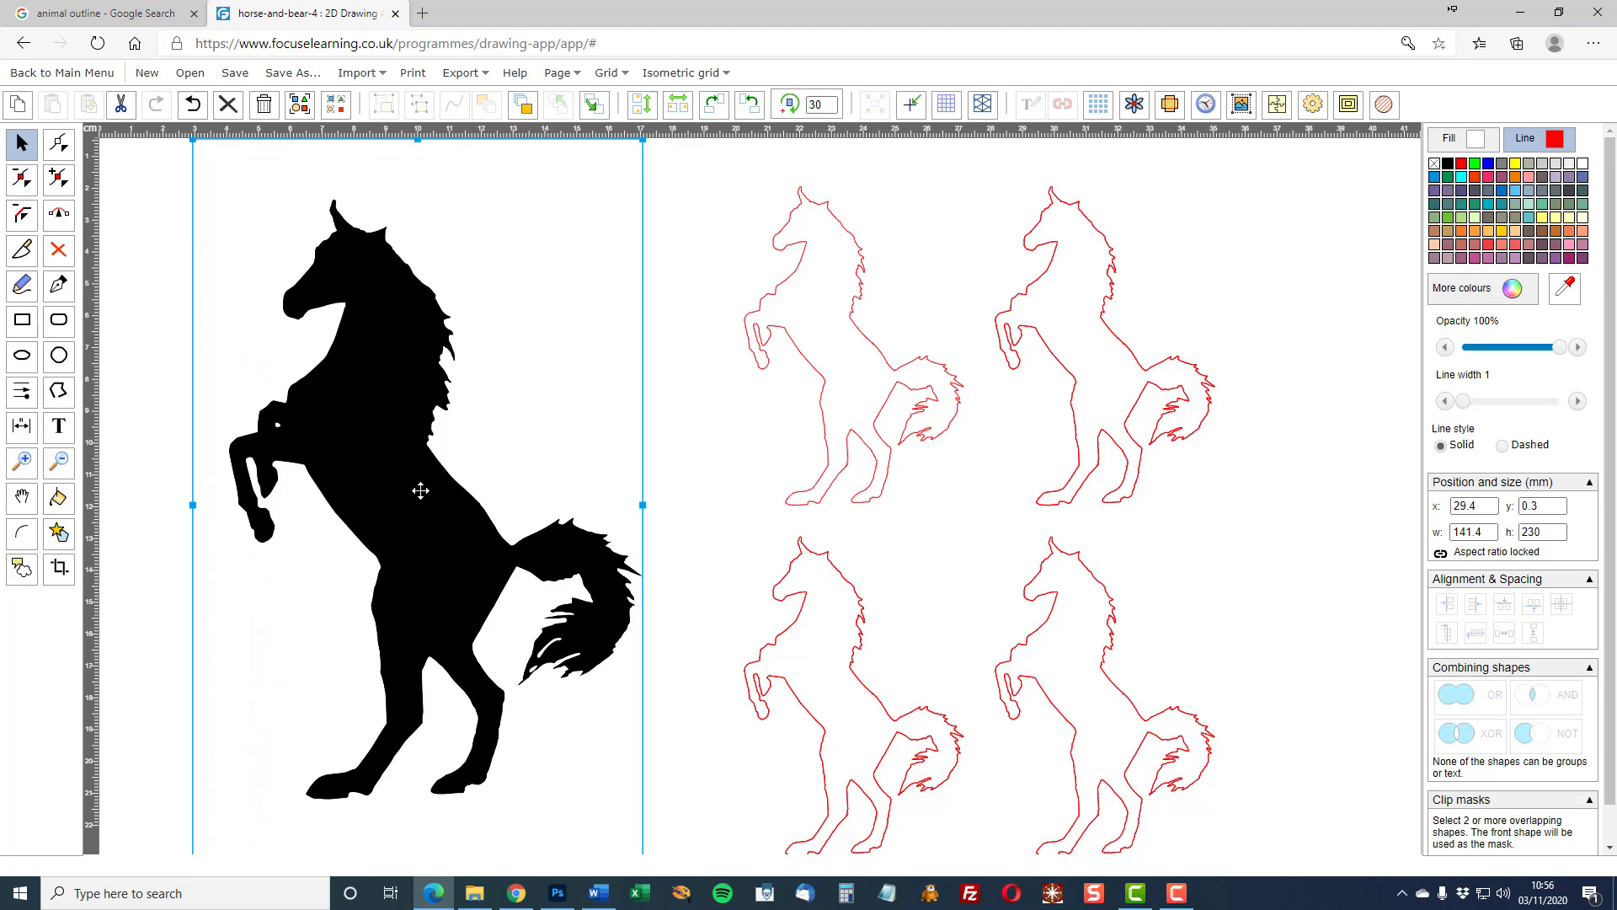
{"action": "left_click", "coordinate": [421, 491]}
{"action": "key", "text": "Delete"}
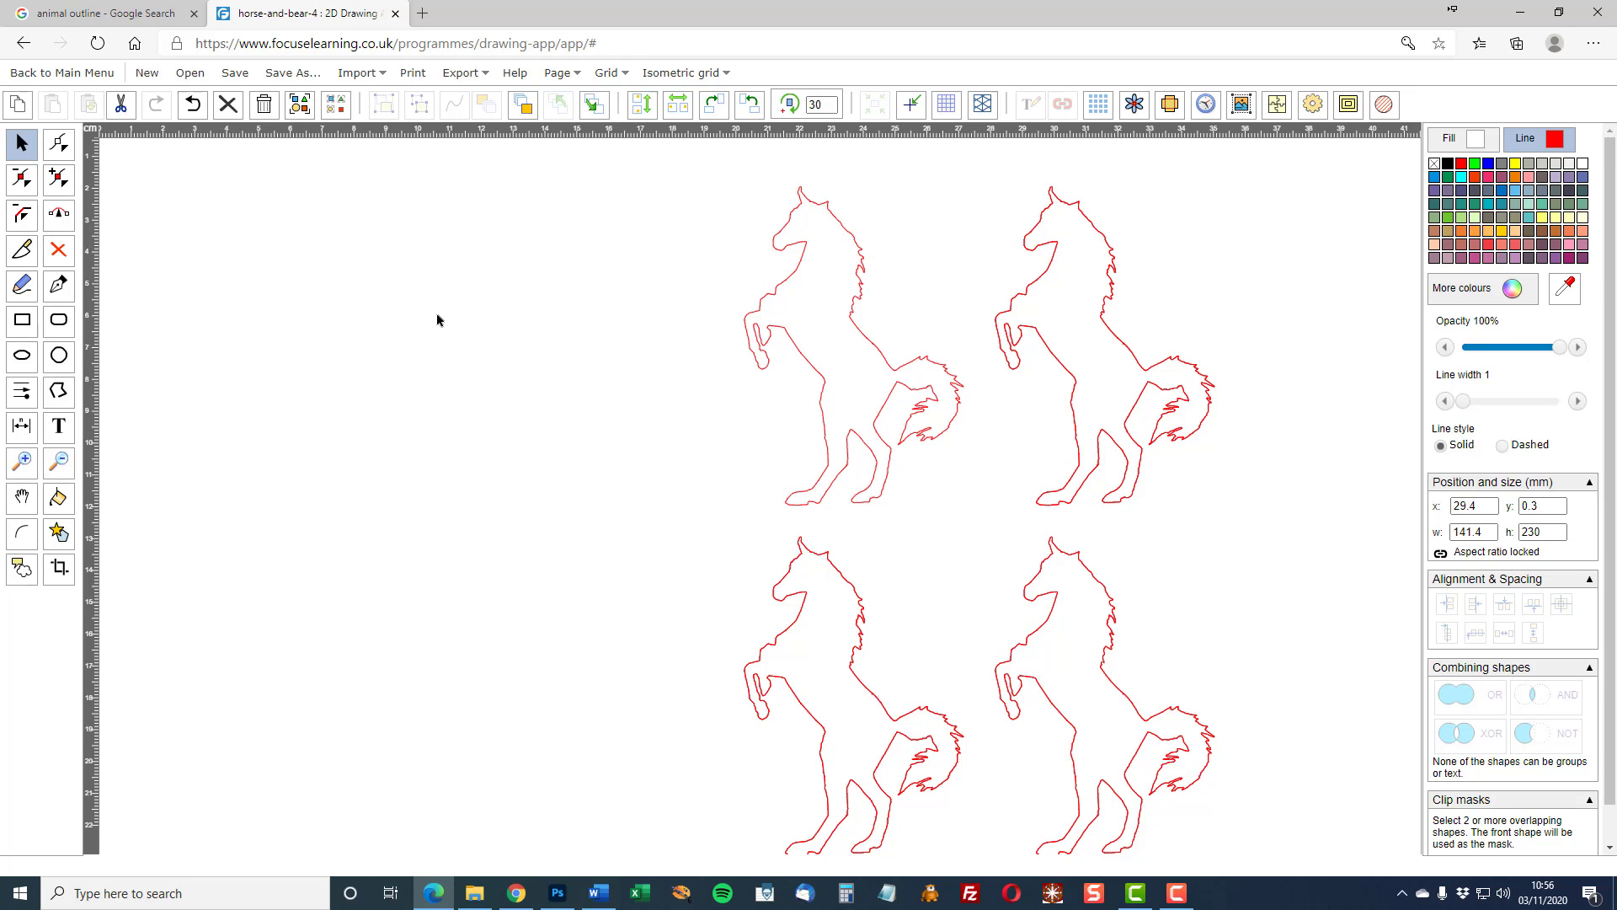
Save the project under the new name horse1
{"action": "left_click", "coordinate": [279, 77]}
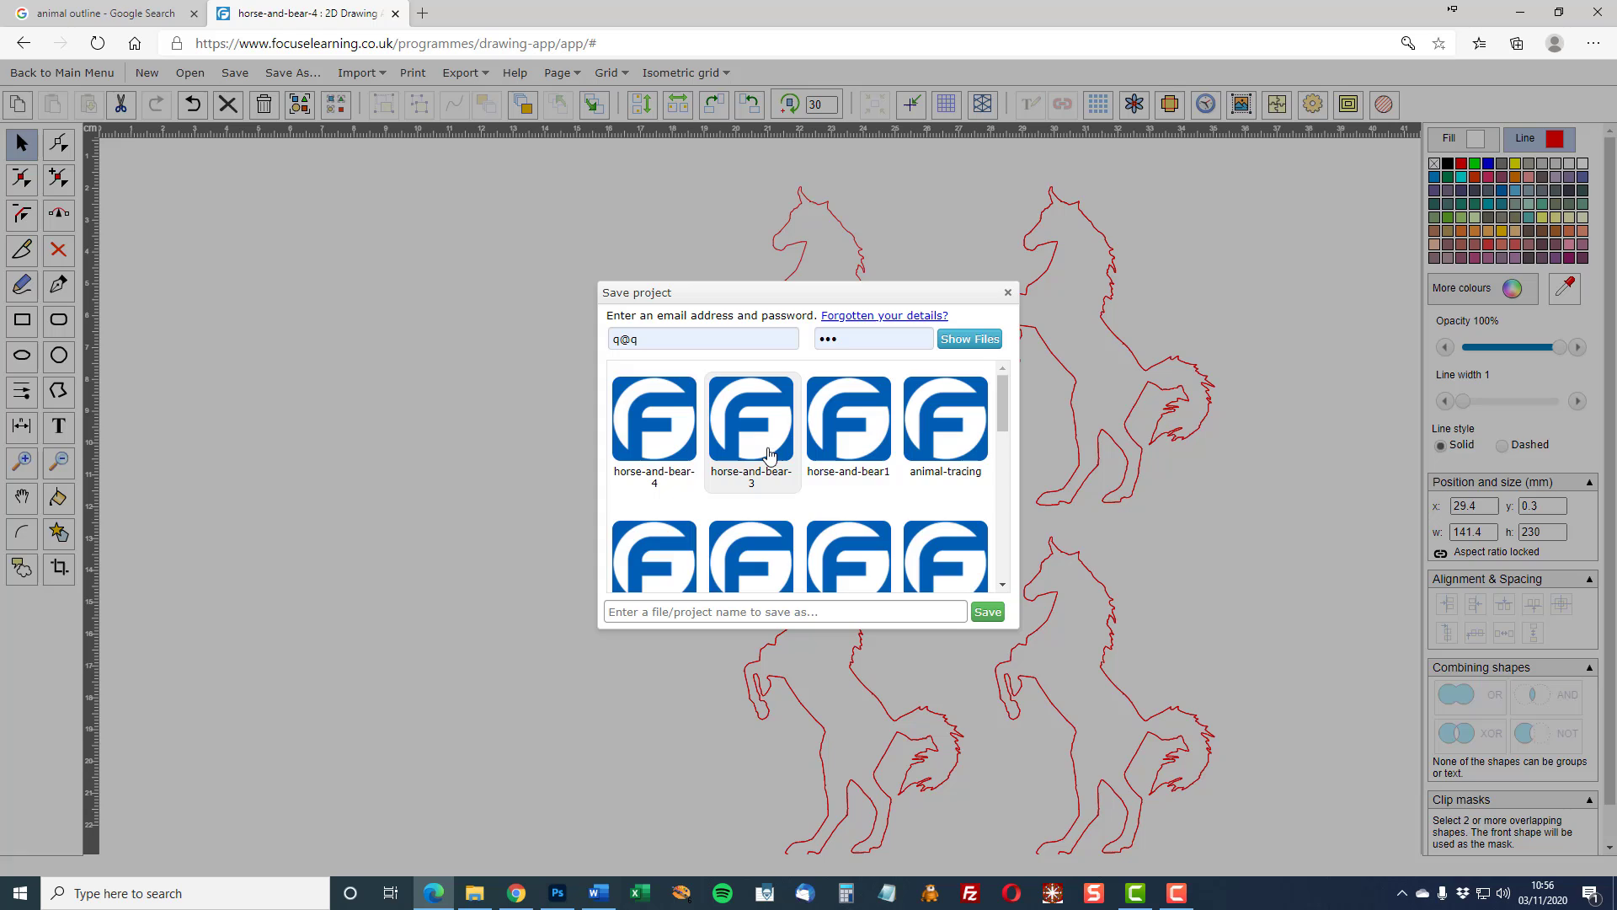
{"action": "left_click", "coordinate": [663, 617]}
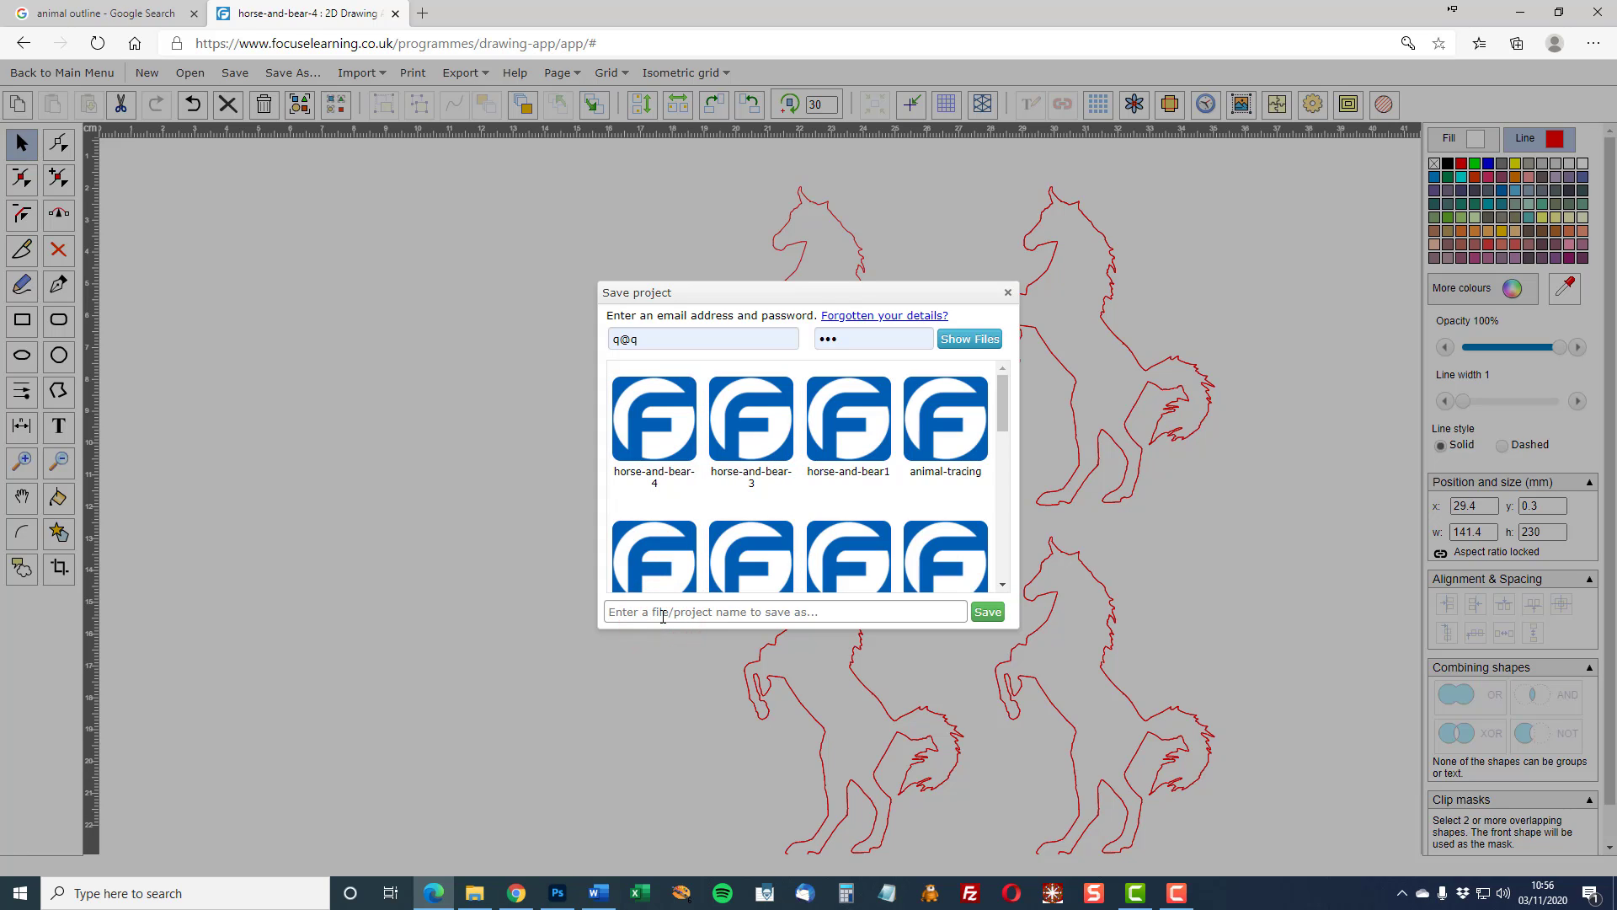
{"action": "type", "text": "horse1"}
{"action": "left_click", "coordinate": [987, 612]}
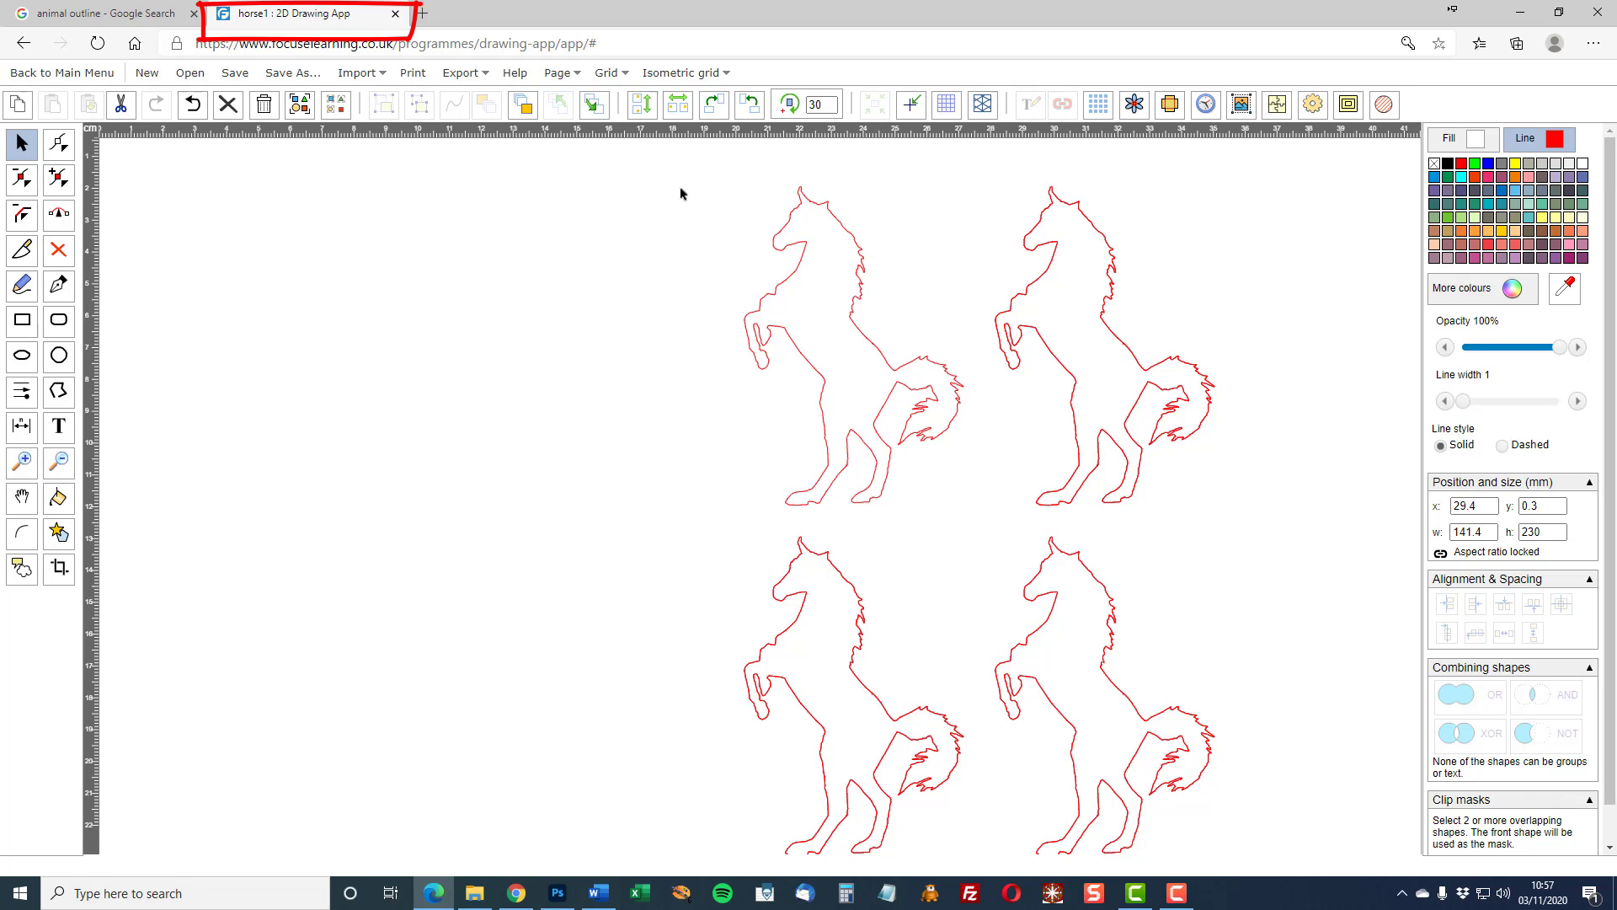
Select all four horse outlines and export the selection as a DXF file for download
{"action": "left_click_drag", "start_coordinate": [660, 177], "coordinate": [1245, 832]}
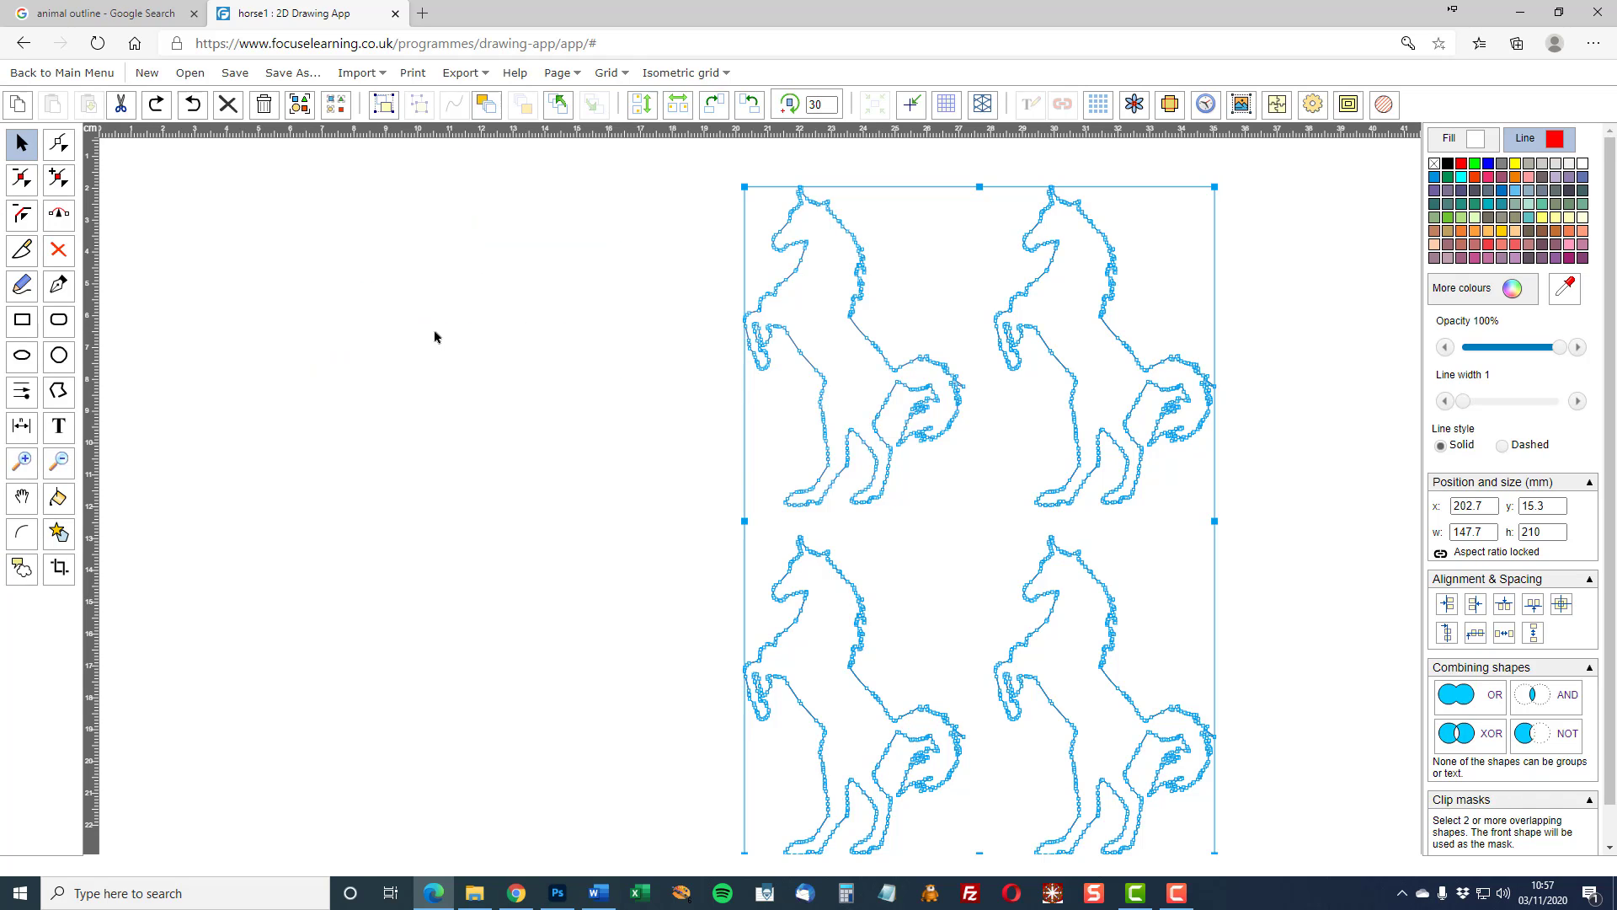
{"action": "left_click", "coordinate": [468, 76]}
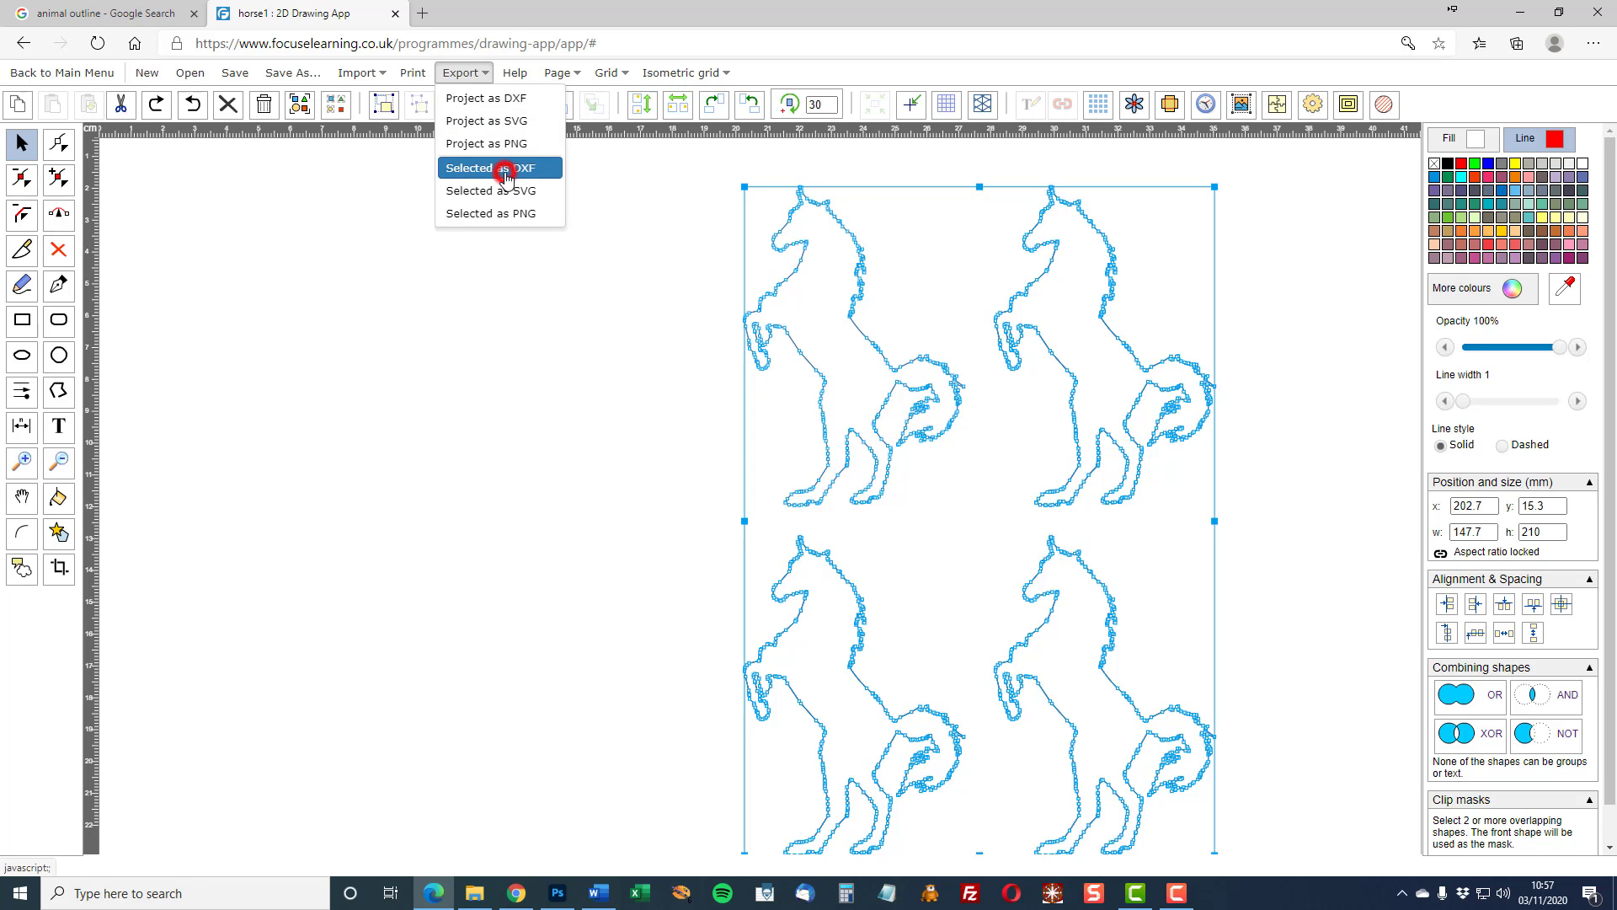
{"action": "left_click", "coordinate": [506, 174]}
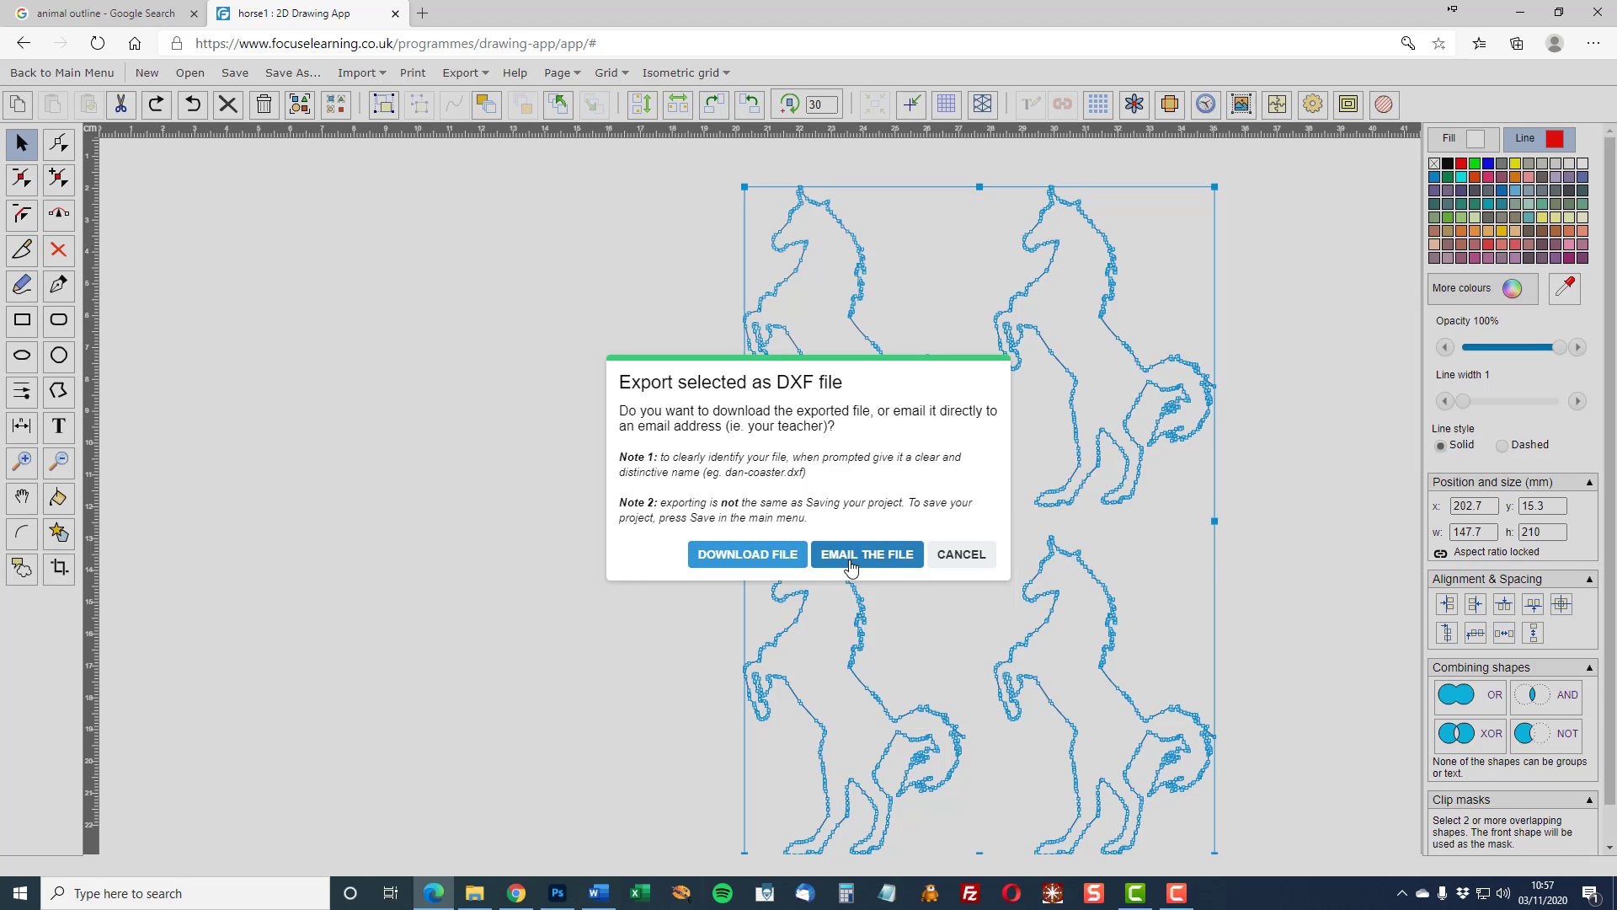
{"action": "left_click", "coordinate": [732, 556]}
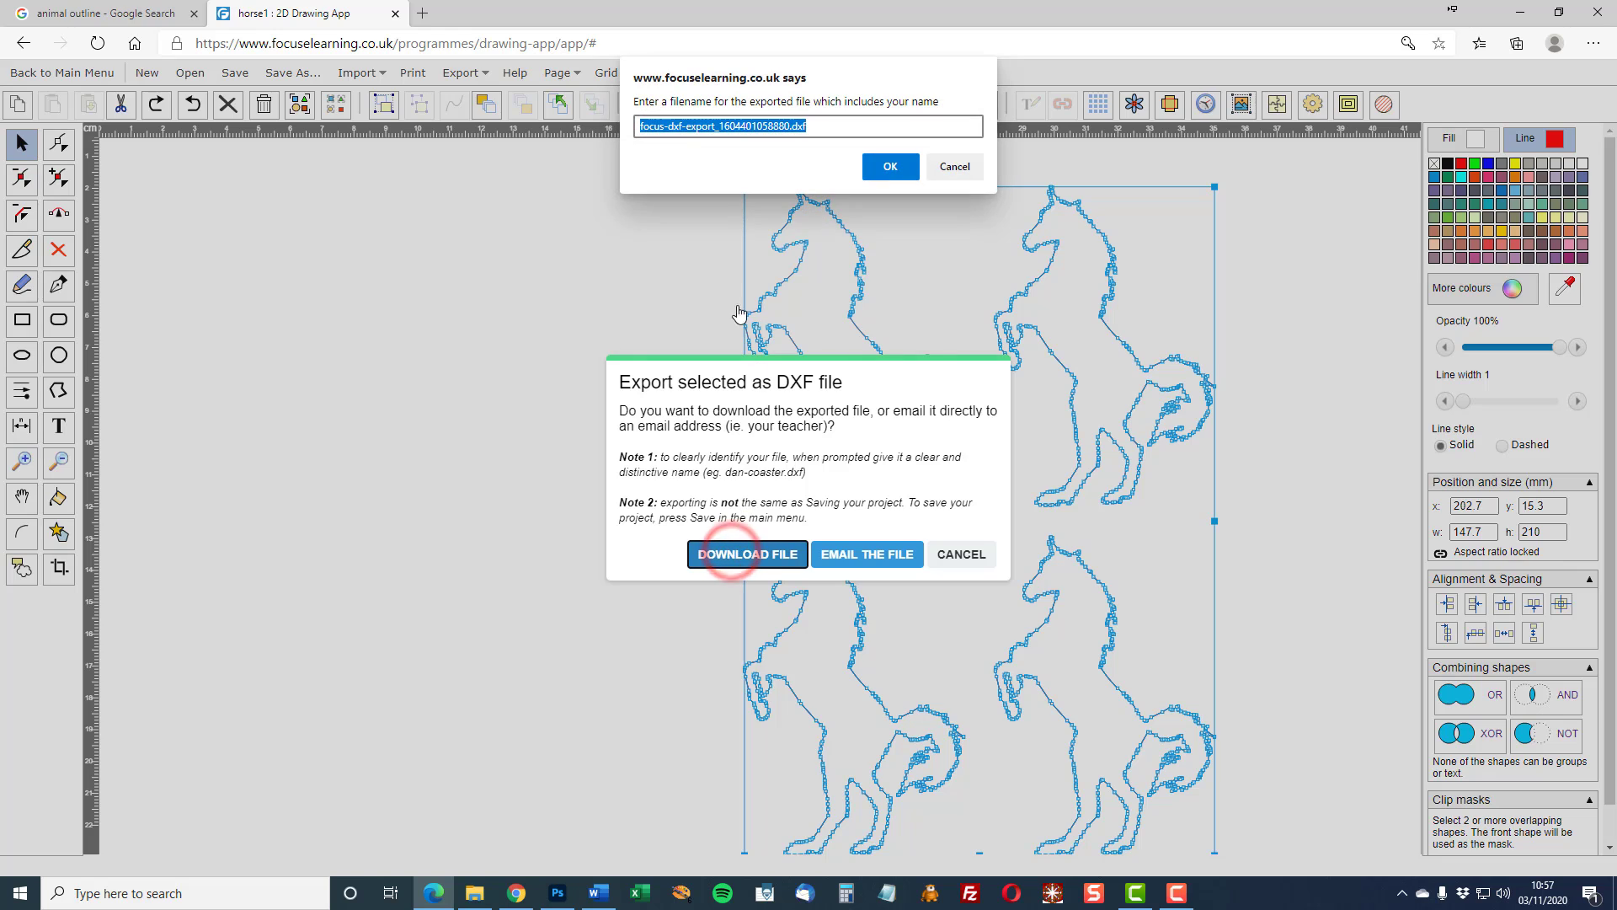
Name the exported file 4-horses.dxf and confirm the download
{"action": "left_click", "coordinate": [710, 128]}
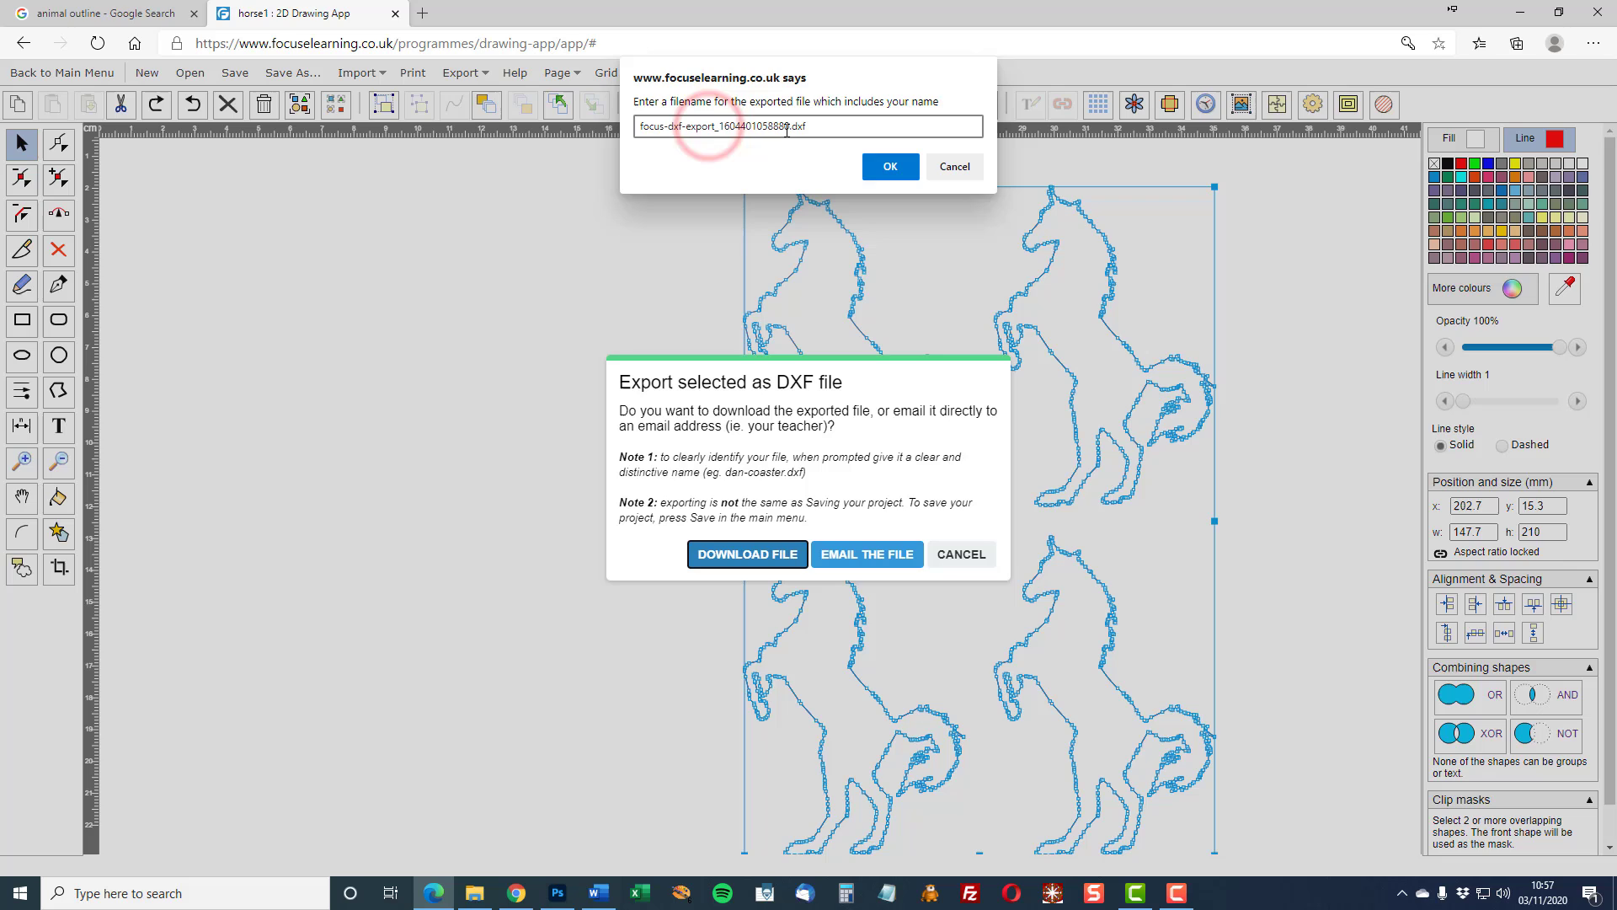
{"action": "left_click_drag", "start_coordinate": [784, 127], "coordinate": [752, 128]}
{"action": "left_click", "coordinate": [795, 127]}
{"action": "key", "text": "shift+Home"}
{"action": "key", "text": "BackSpace"}
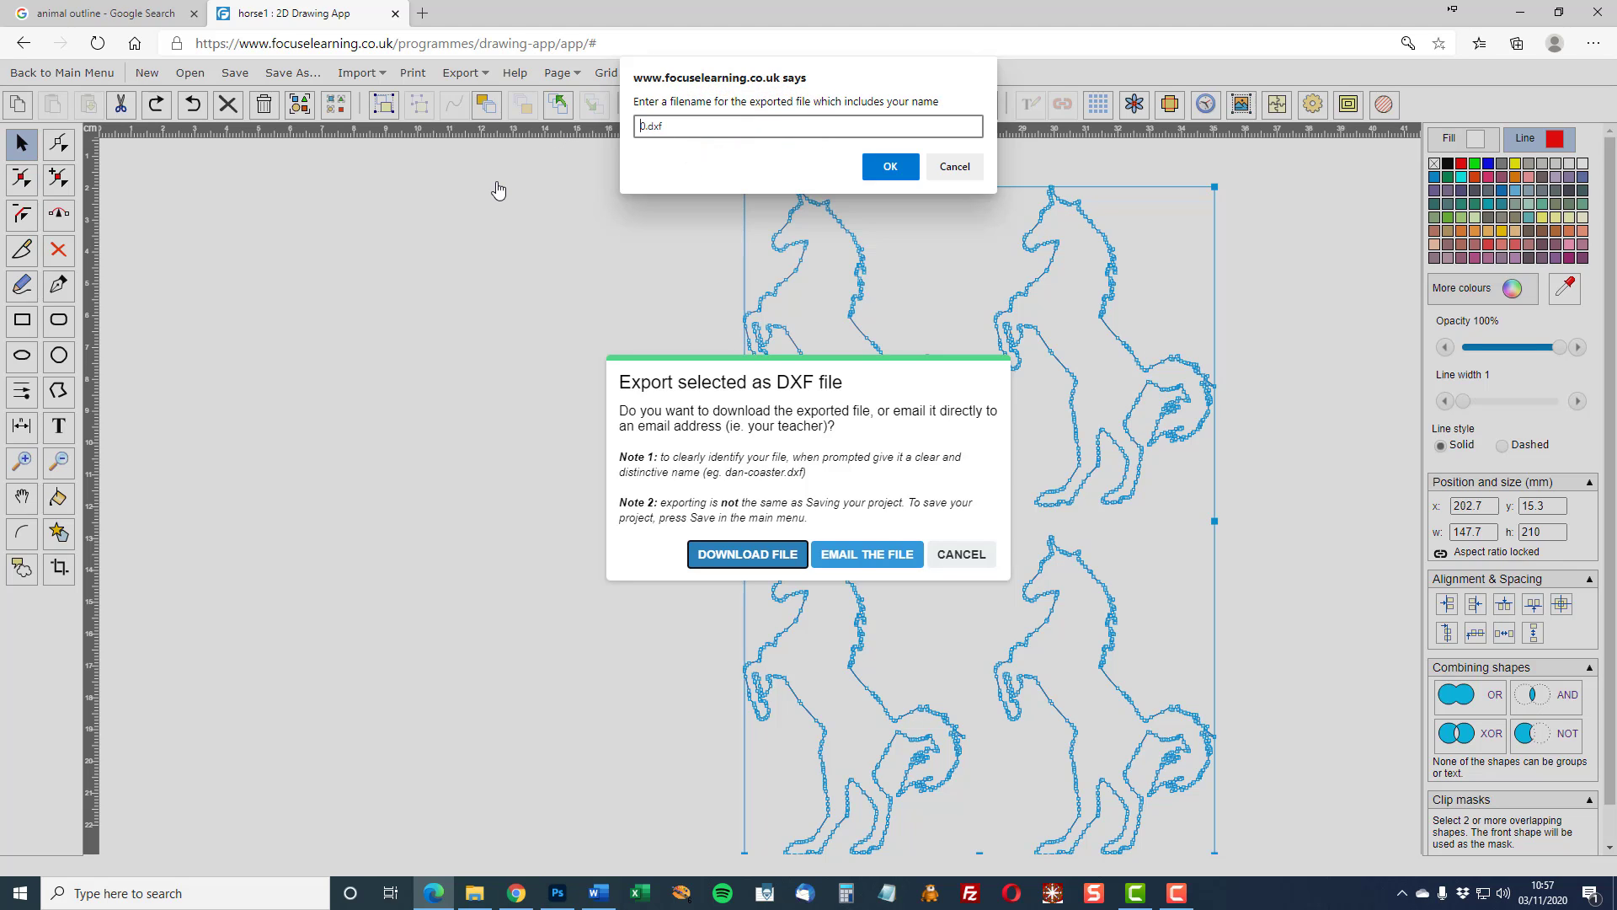
{"action": "type", "text": "4-horses"}
{"action": "left_click", "coordinate": [887, 168]}
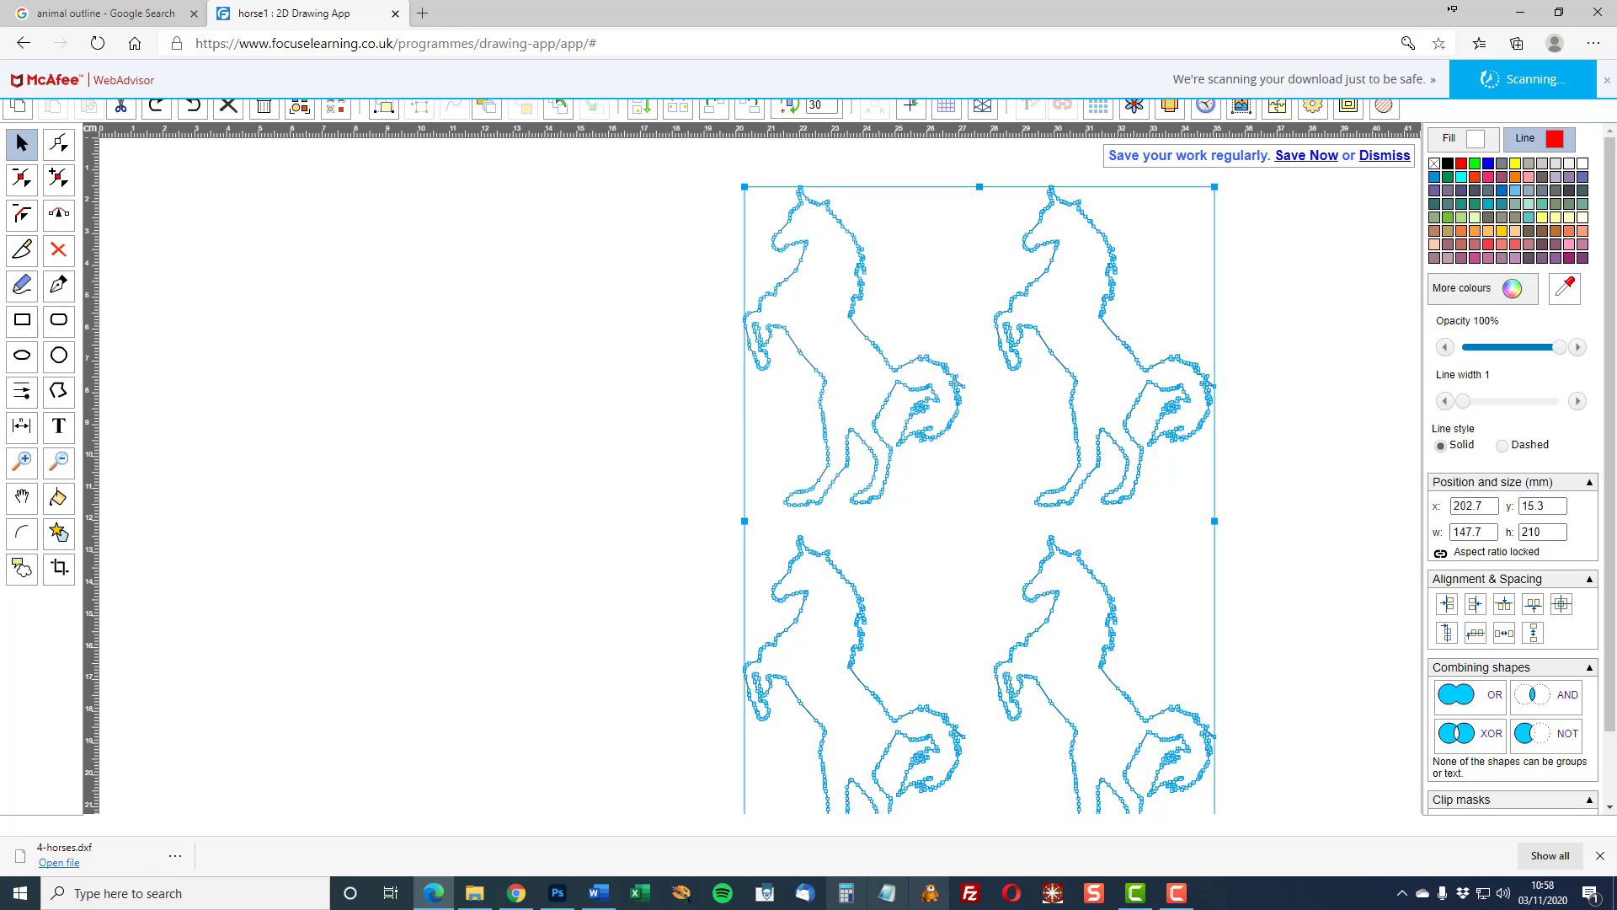
Switch to LaserCut 6.1, import 4-horses.dxf from the Downloads folder and place the horses on the cutting area
{"action": "left_click", "coordinate": [1053, 894]}
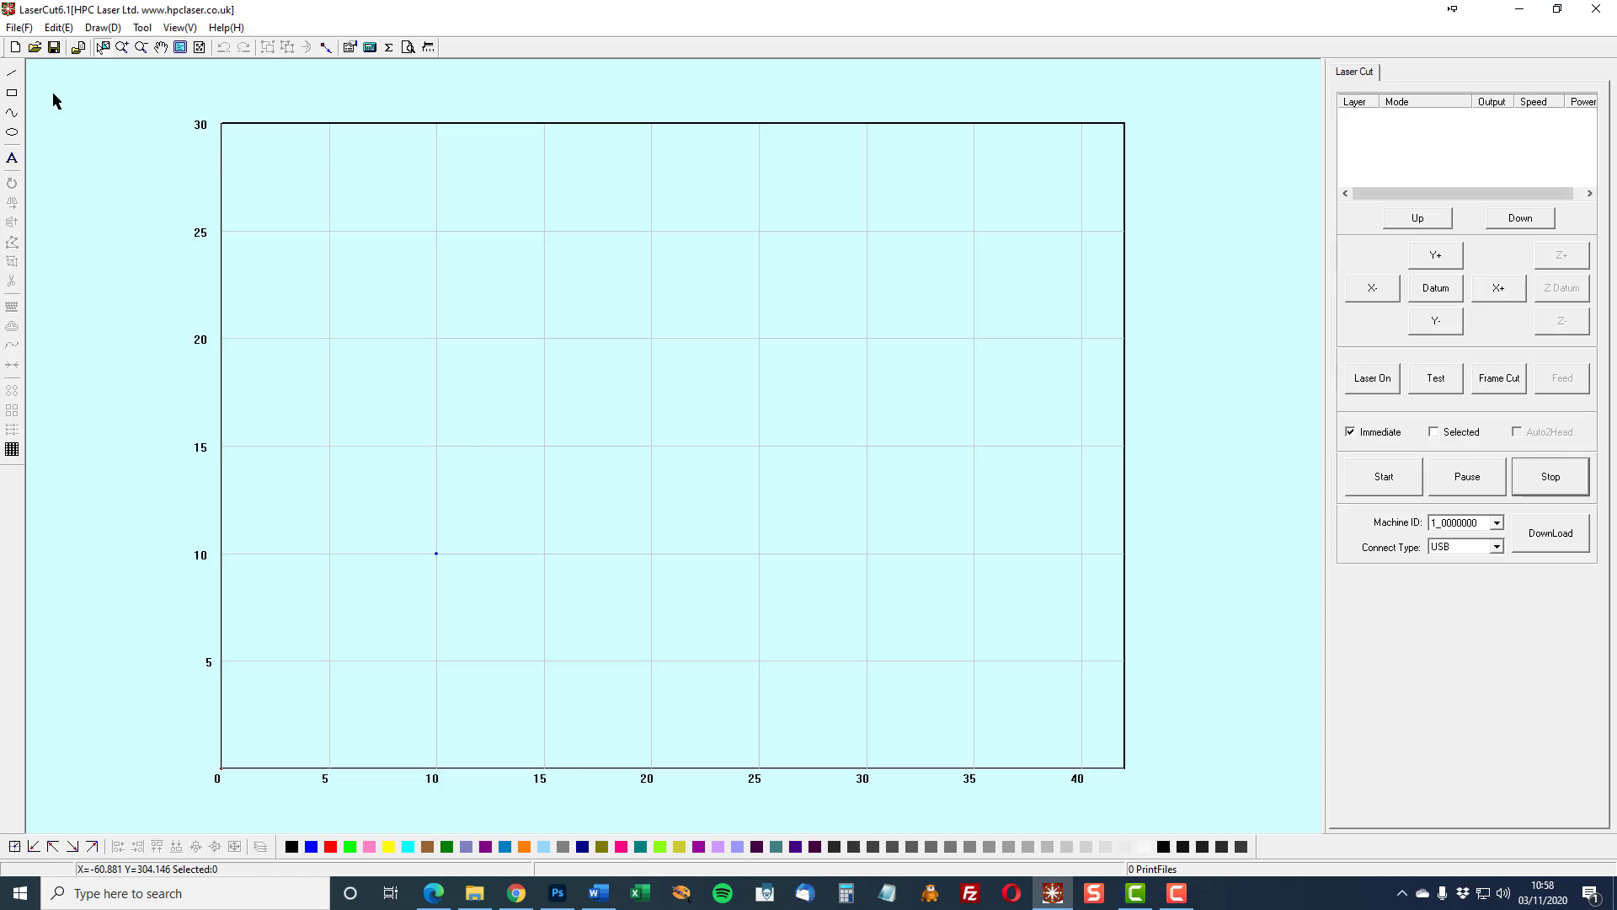
{"action": "left_click", "coordinate": [10, 28]}
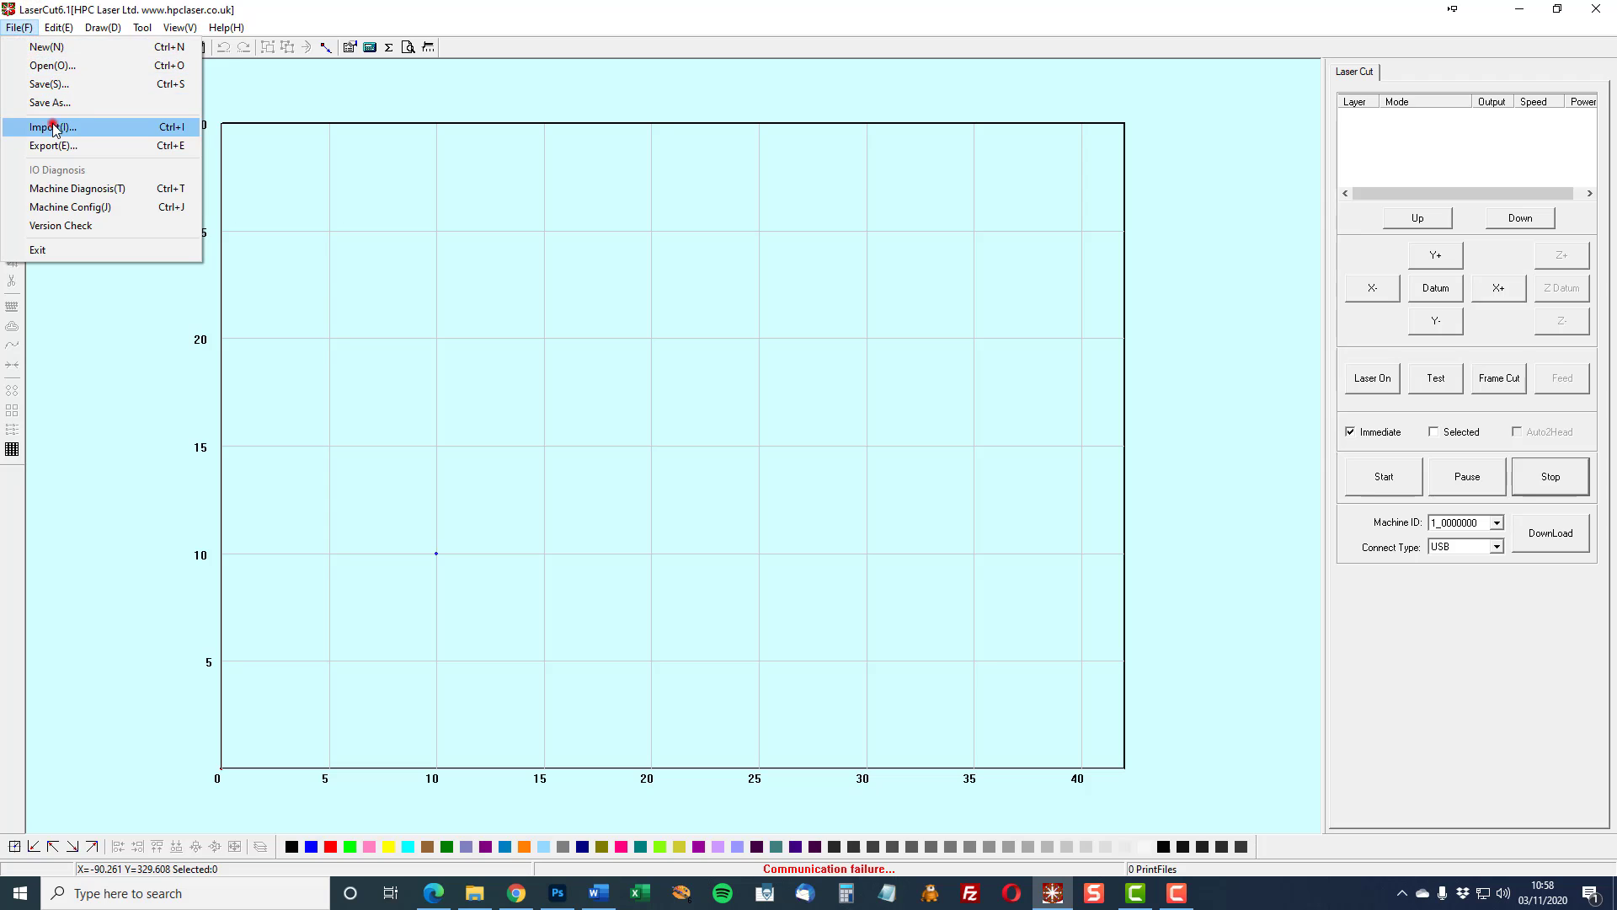
{"action": "left_click", "coordinate": [51, 125]}
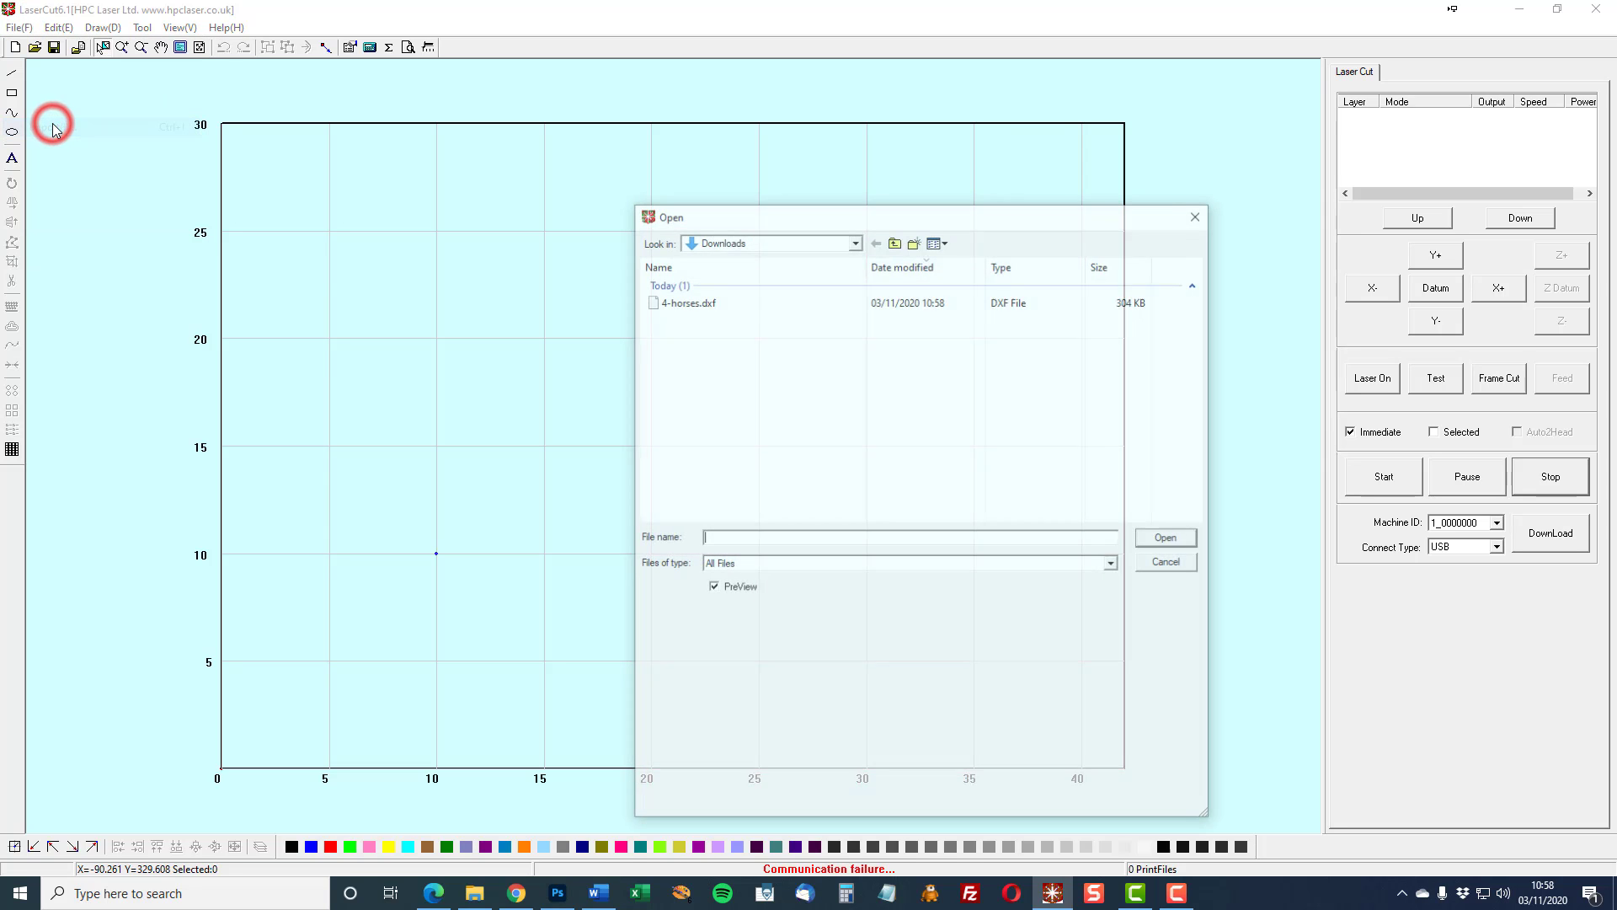
{"action": "left_click", "coordinate": [689, 304]}
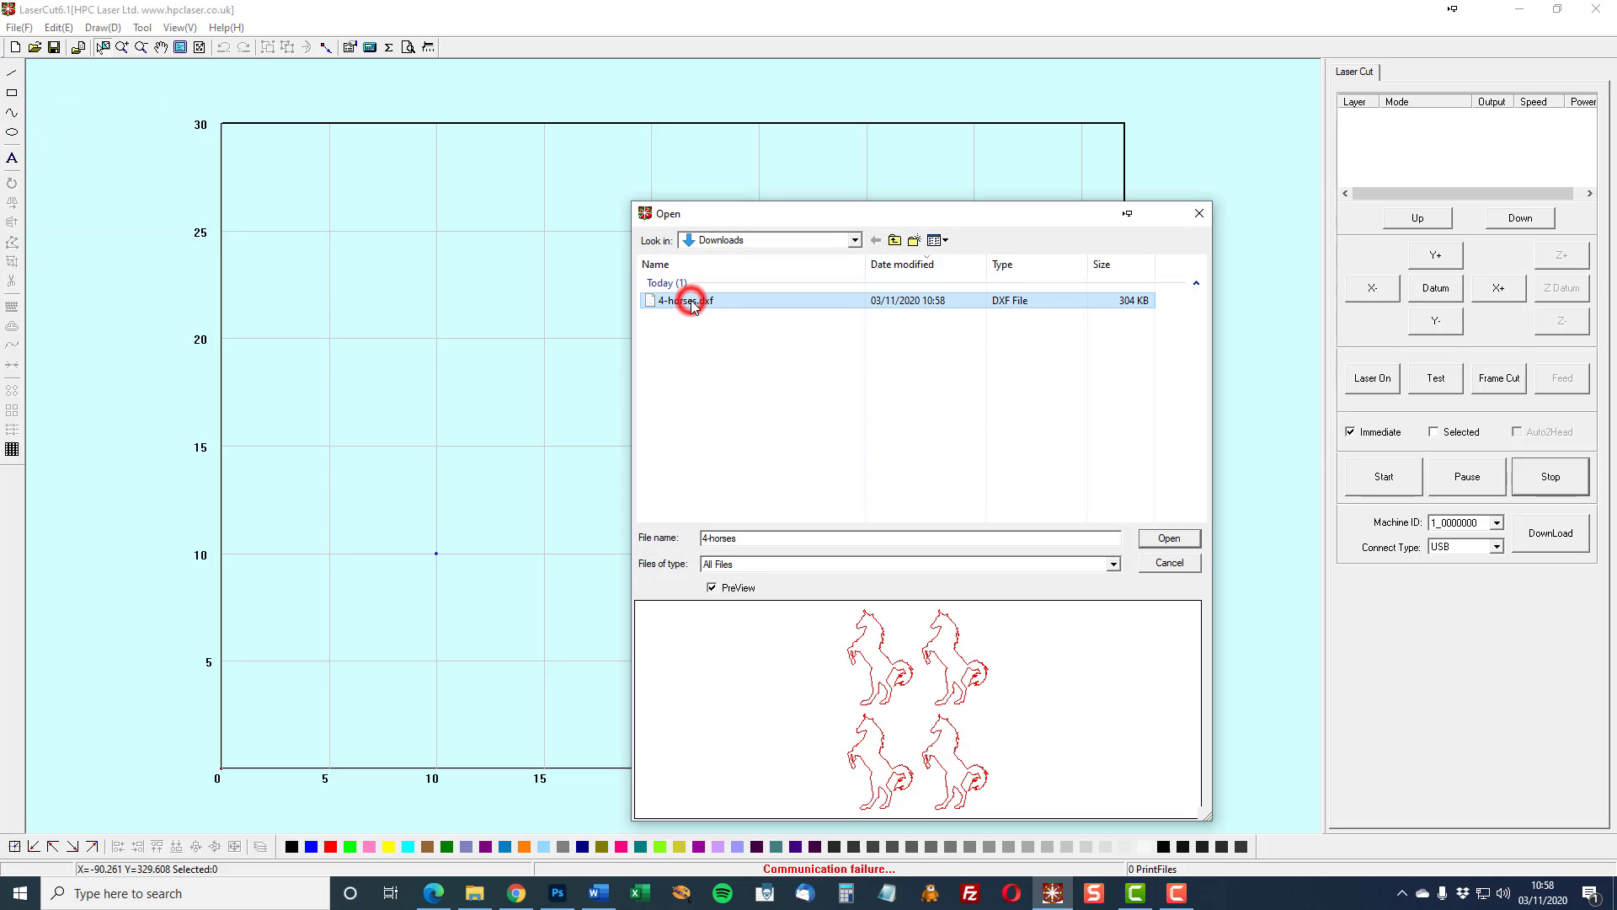
{"action": "left_click", "coordinate": [1169, 538]}
{"action": "left_click", "coordinate": [909, 441]}
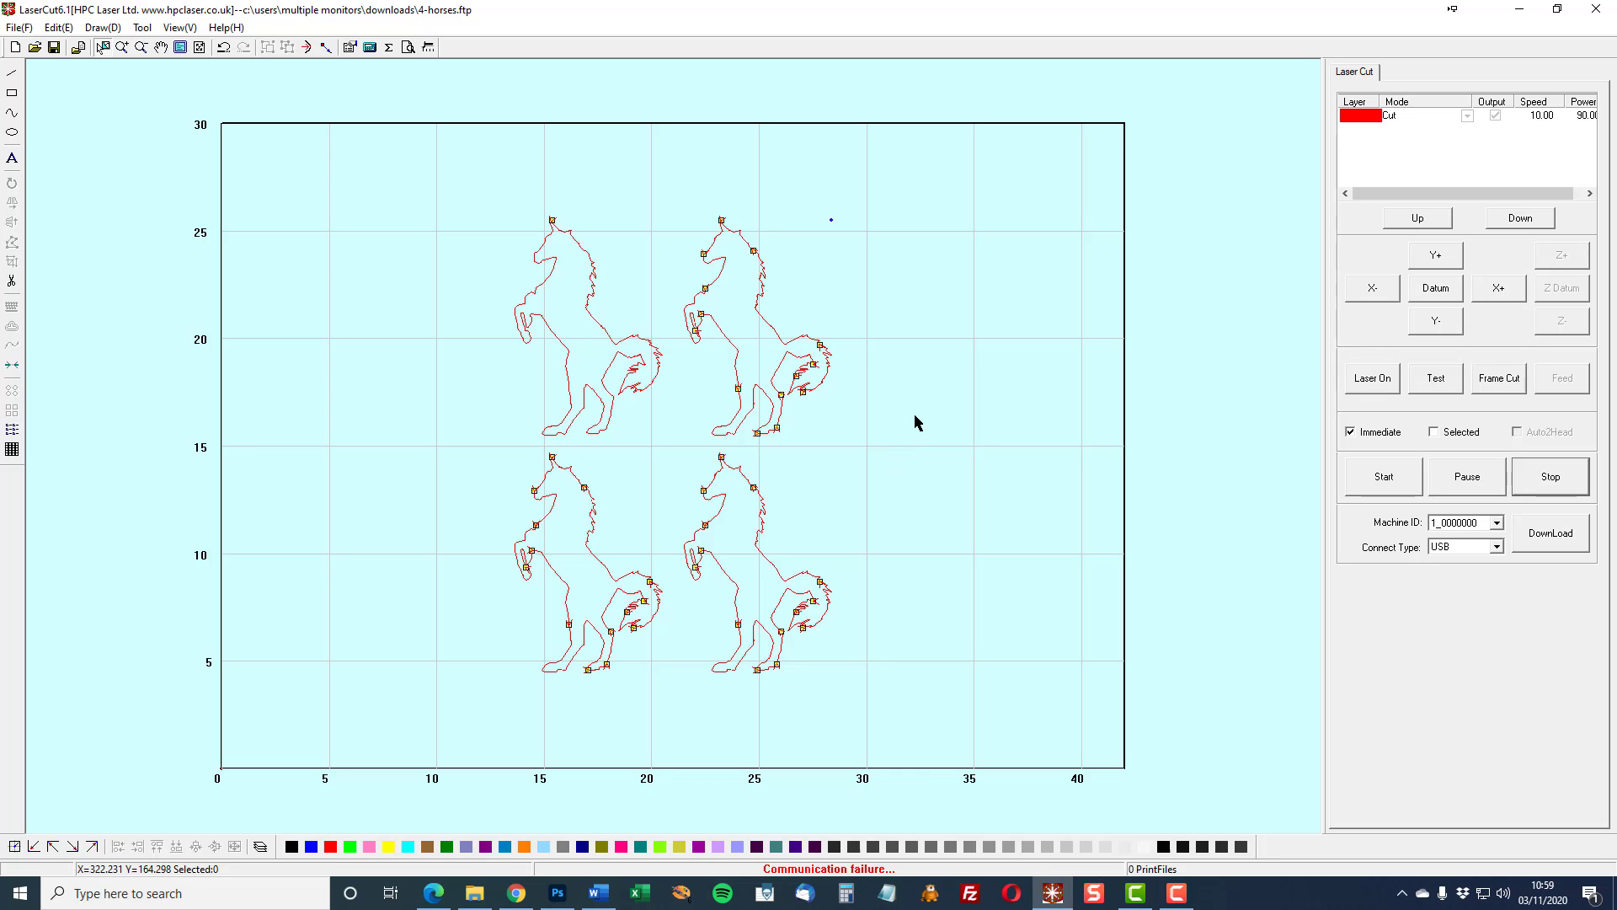
Switch back to the 2D Drawing App in the browser
{"action": "left_click", "coordinate": [440, 898]}
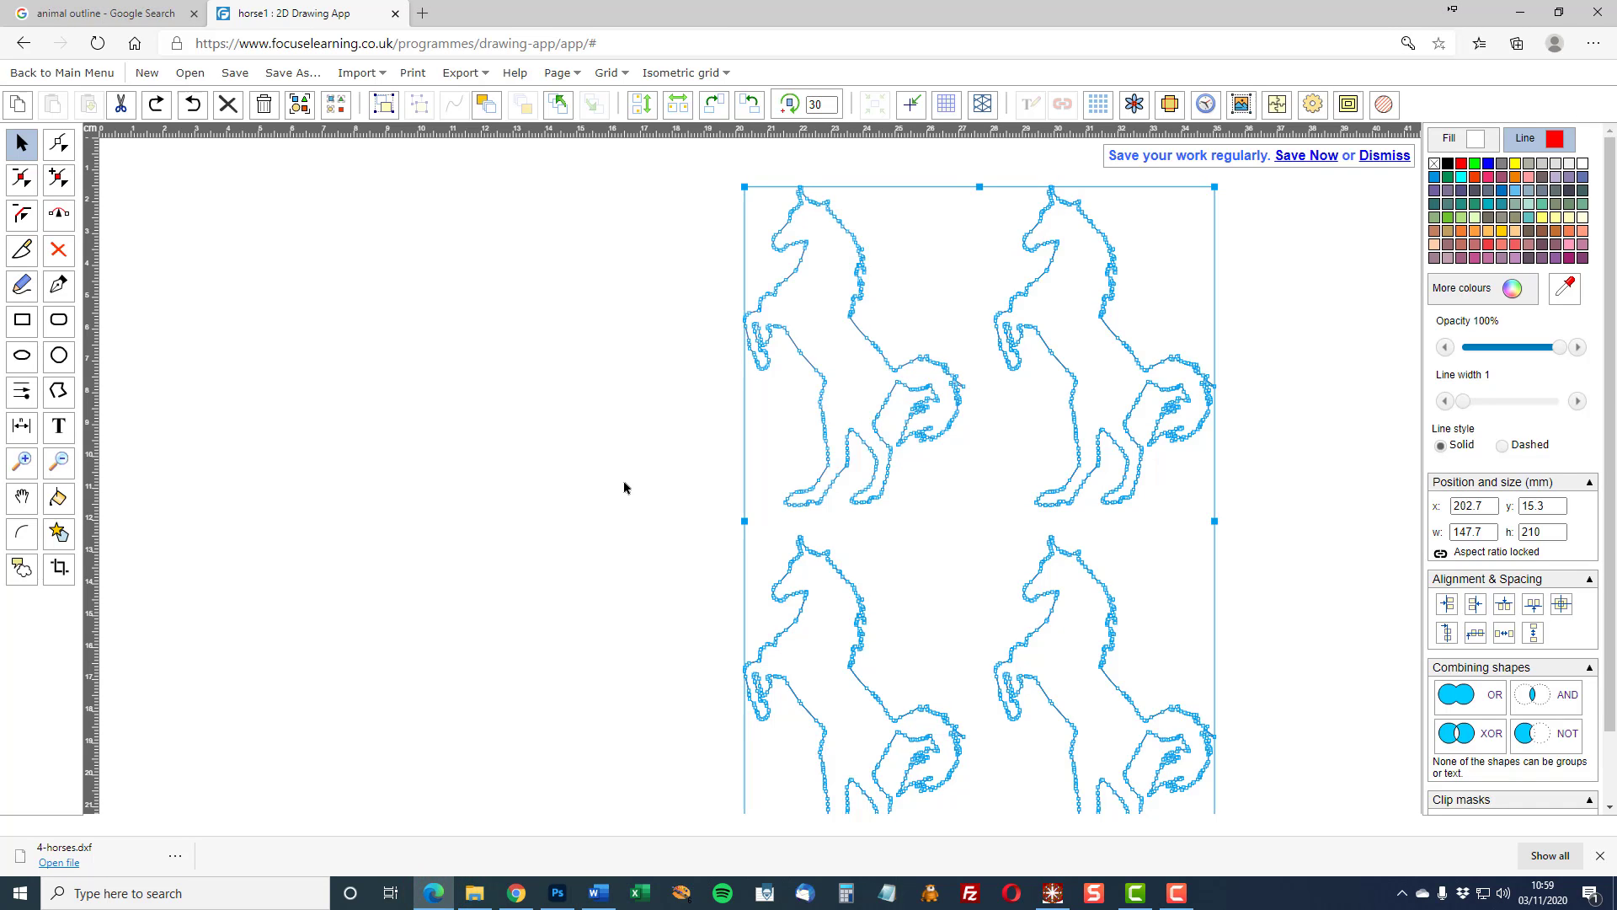